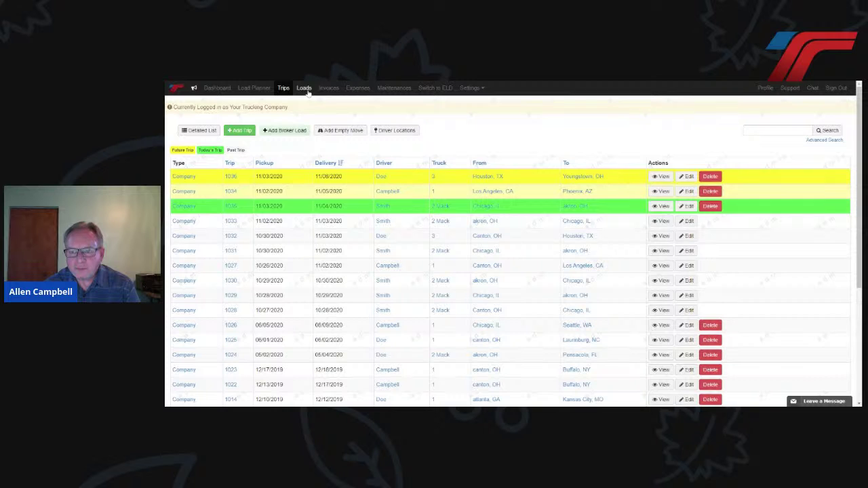
Step: Open load 135, which is due for delivery on 11/04/2020, from the loads list and review its details and fees
click(307, 90)
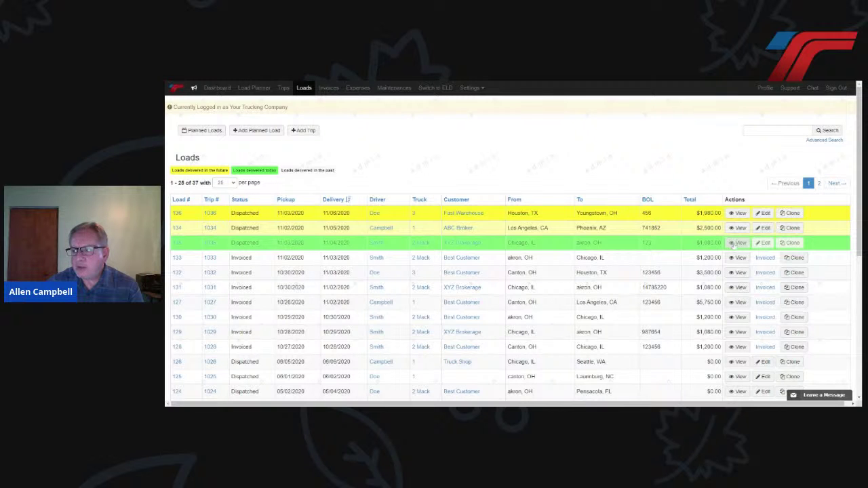
click(737, 243)
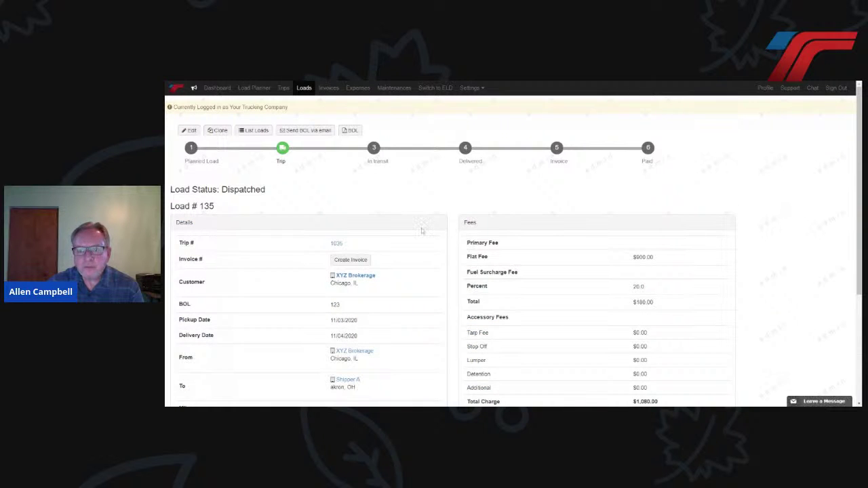
scroll(421, 230, down, 5)
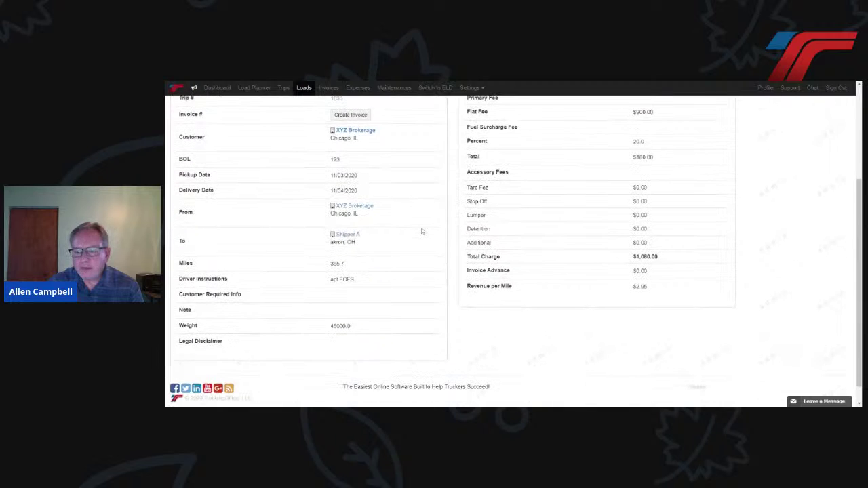
scroll(421, 231, up, 5)
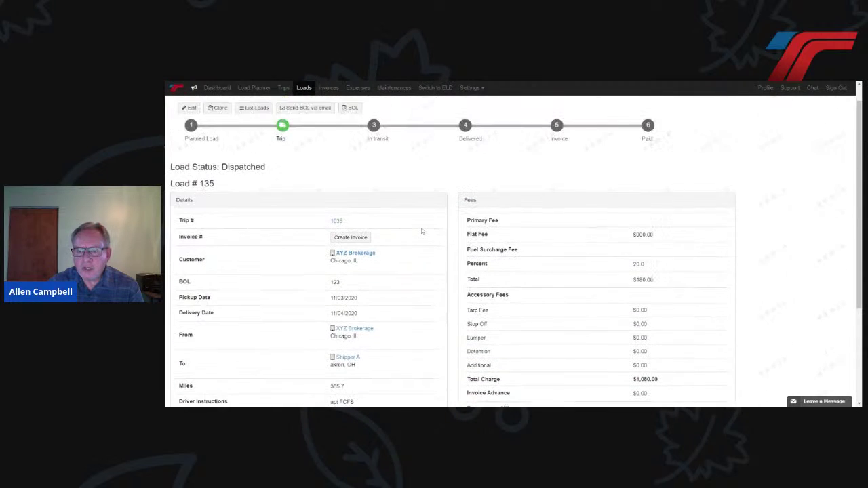
Step: Create an invoice for XYZ Brokerage from load 135, keeping the default invoice number and date
click(351, 238)
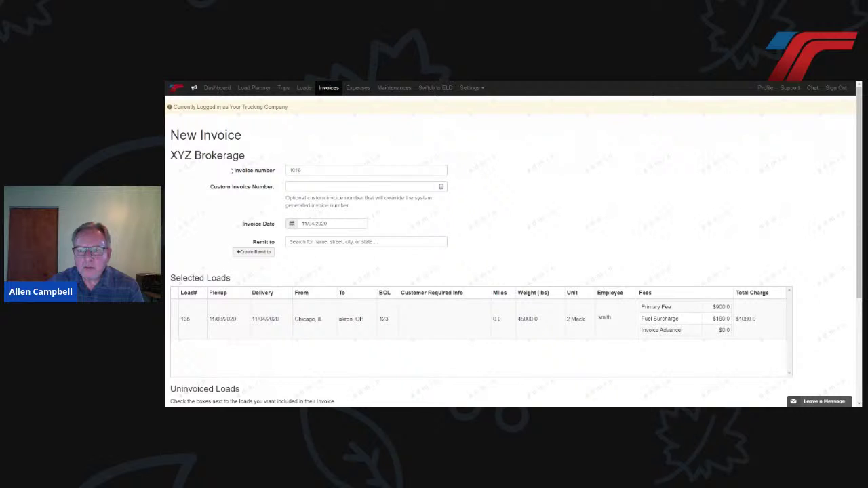
scroll(385, 224, down, 1)
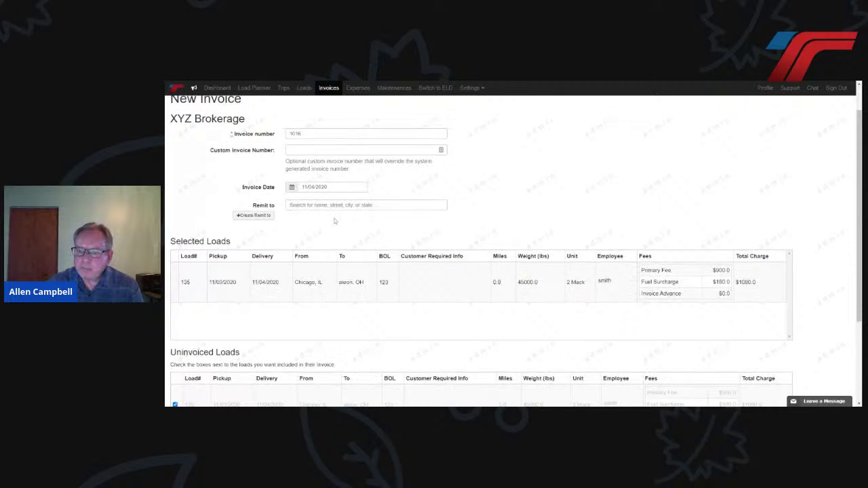
scroll(333, 222, down, 3)
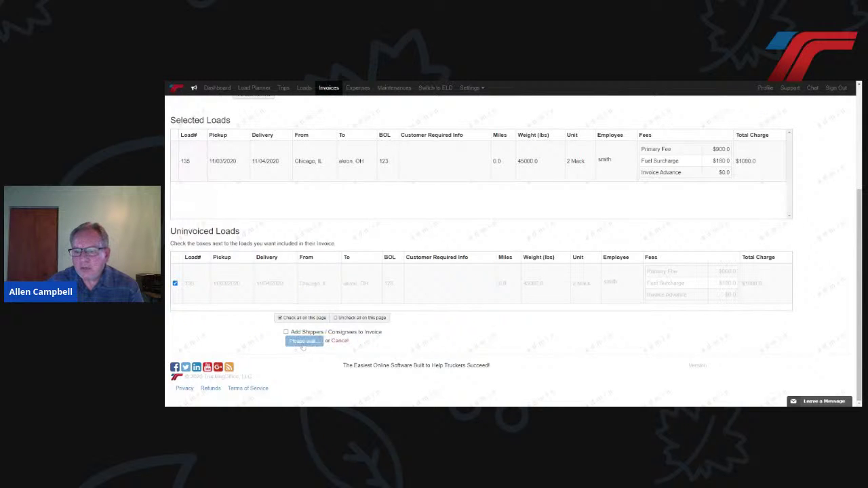
click(303, 342)
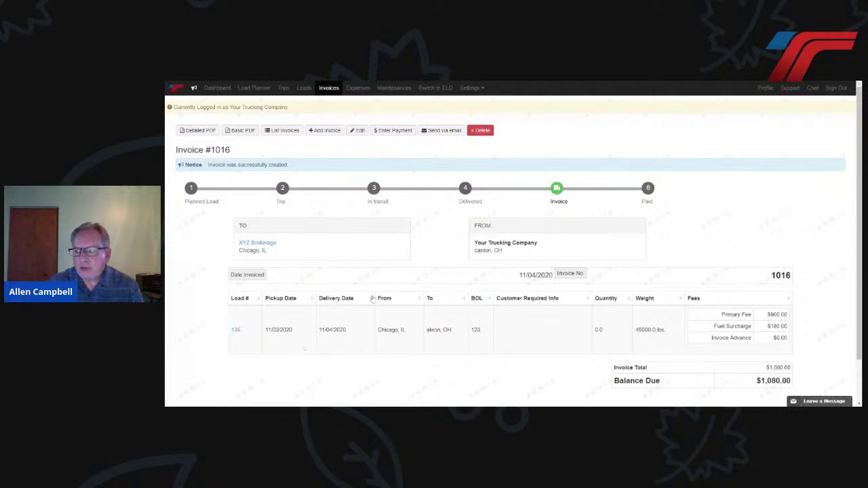
Step: Review the new XYZ Brokerage invoice and open its form for sending it via email
scroll(372, 300, down, 2)
scroll(372, 299, up, 2)
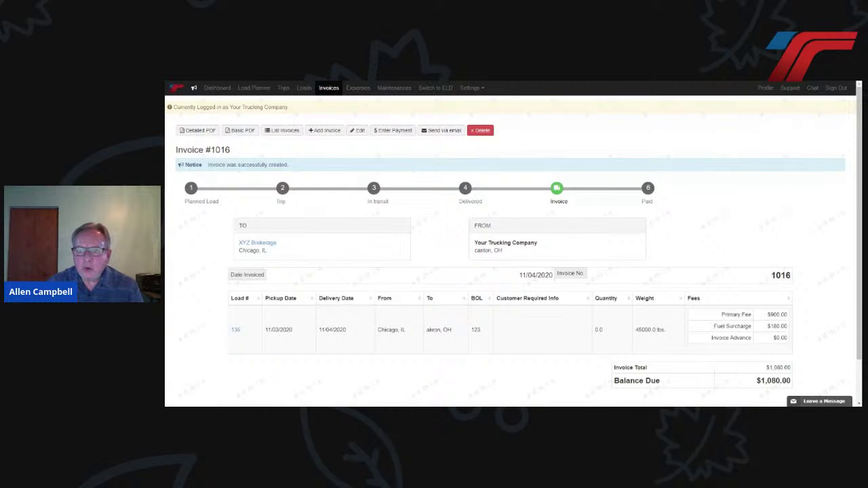
click(443, 133)
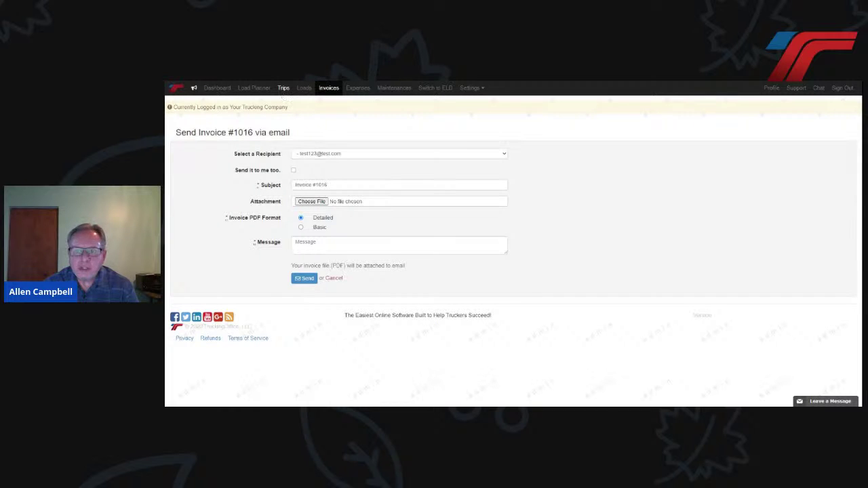
Step: Check the trips list and the invoices list, examining the invoice date of the newest XYZ Brokerage invoice
click(283, 94)
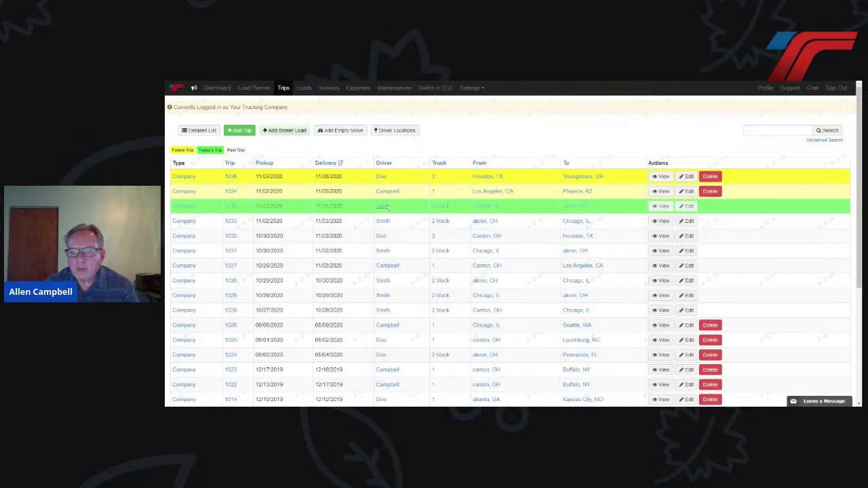
click(328, 89)
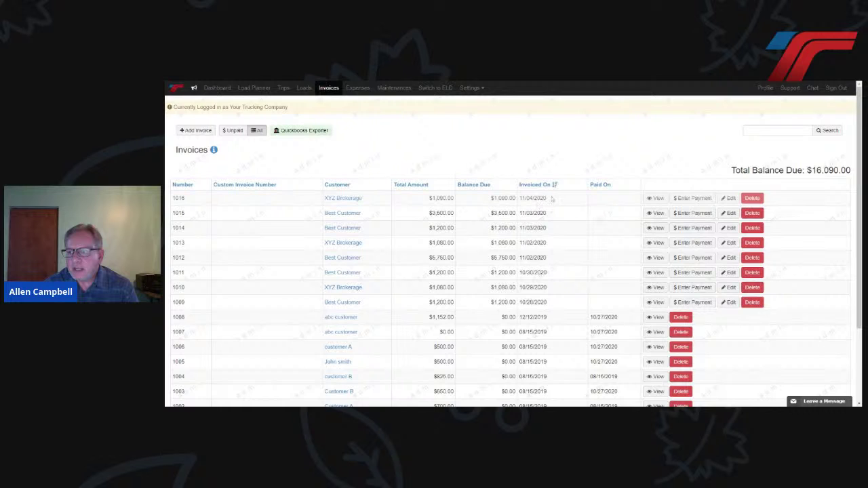
drag(551, 198, 513, 198)
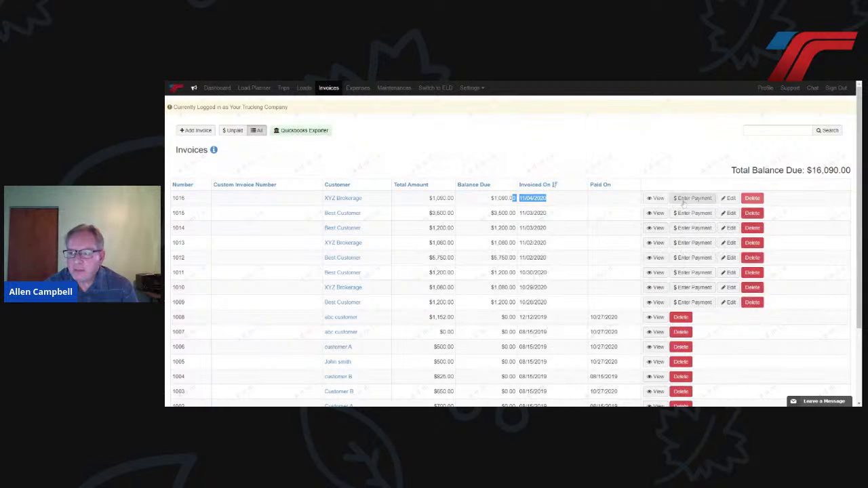
click(562, 163)
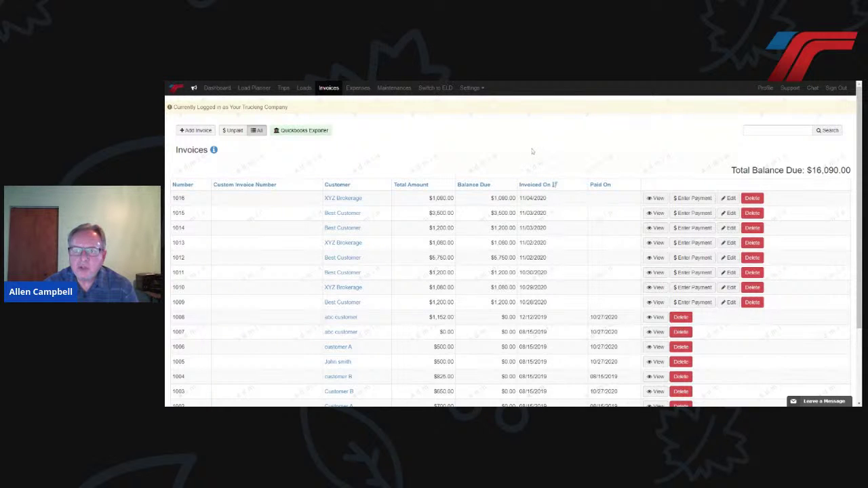
Step: Start cloning load 133 from the loads list and review the copied customer, pickup and delivery details
click(304, 89)
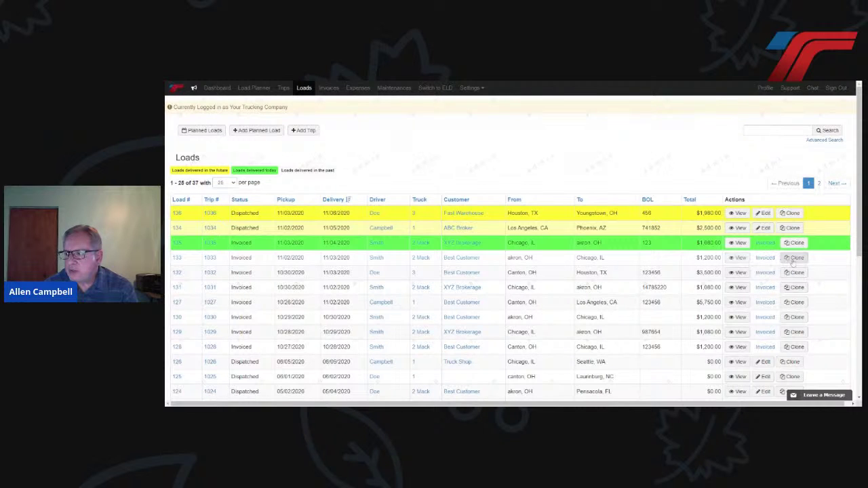
click(796, 258)
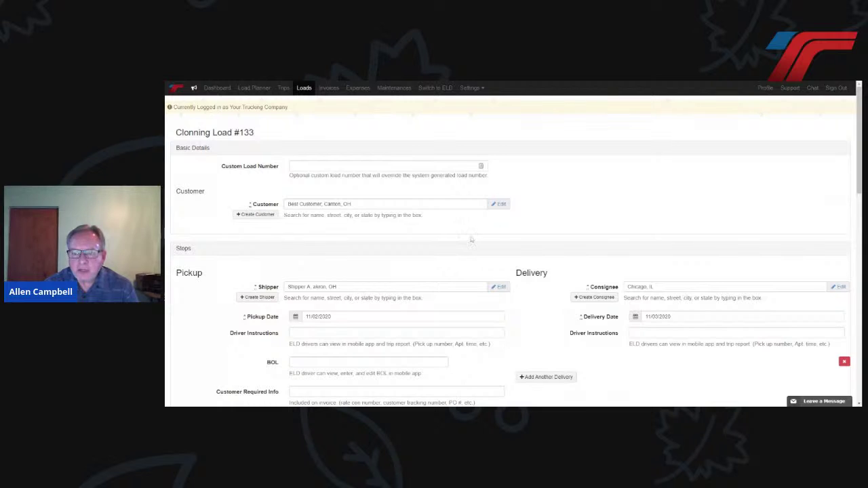
scroll(532, 272, down, 1)
scroll(515, 247, up, 1)
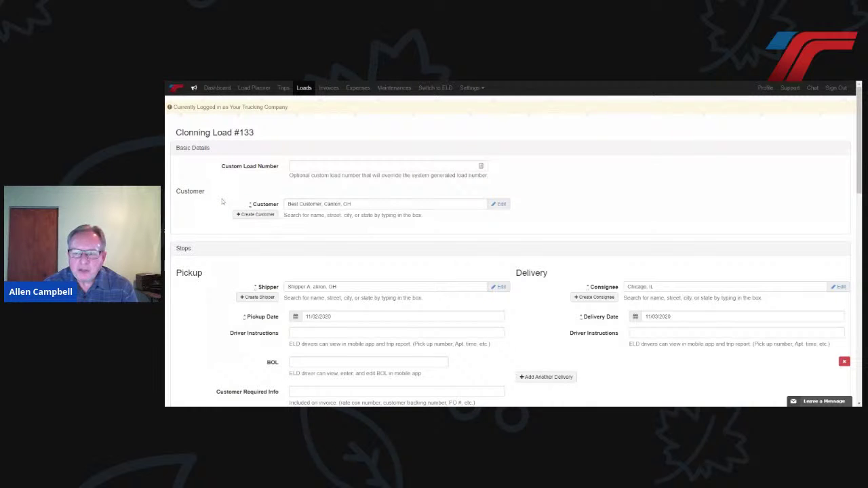
scroll(222, 200, down, 1)
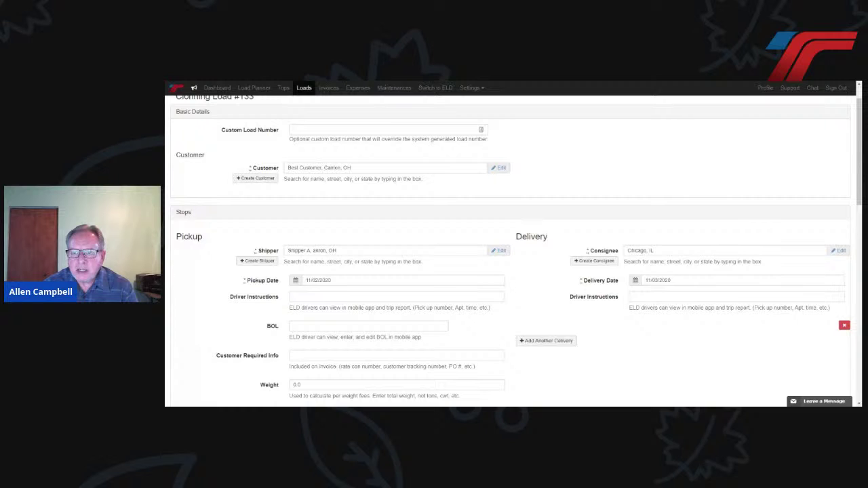
scroll(335, 202, down, 1)
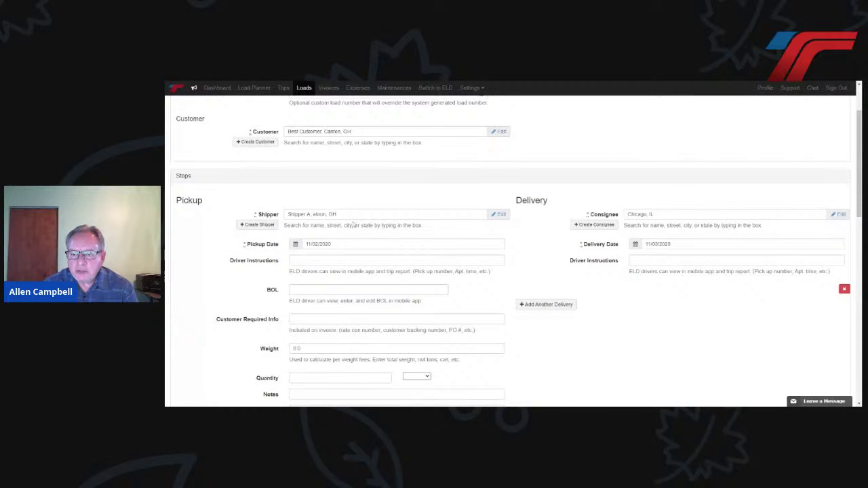
scroll(353, 224, down, 6)
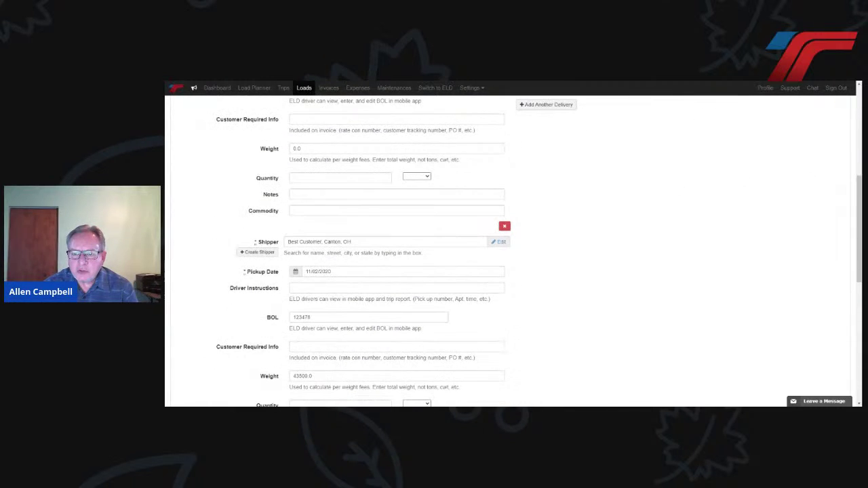
scroll(539, 252, up, 3)
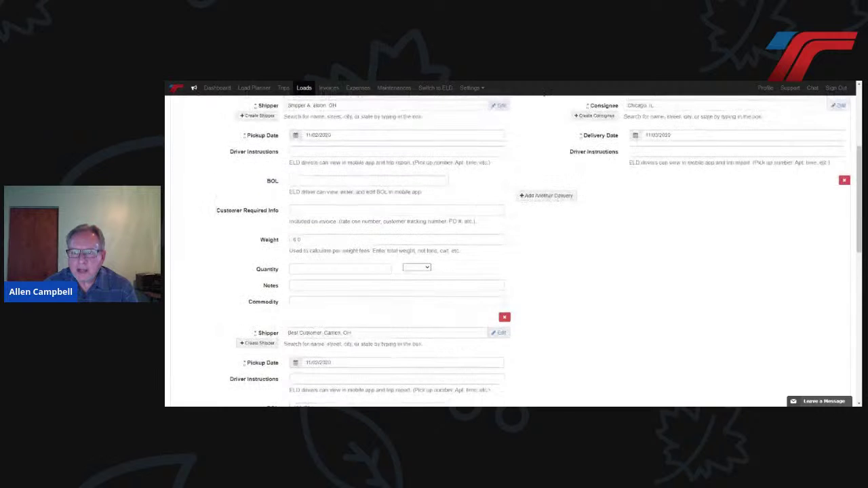
scroll(513, 248, up, 1)
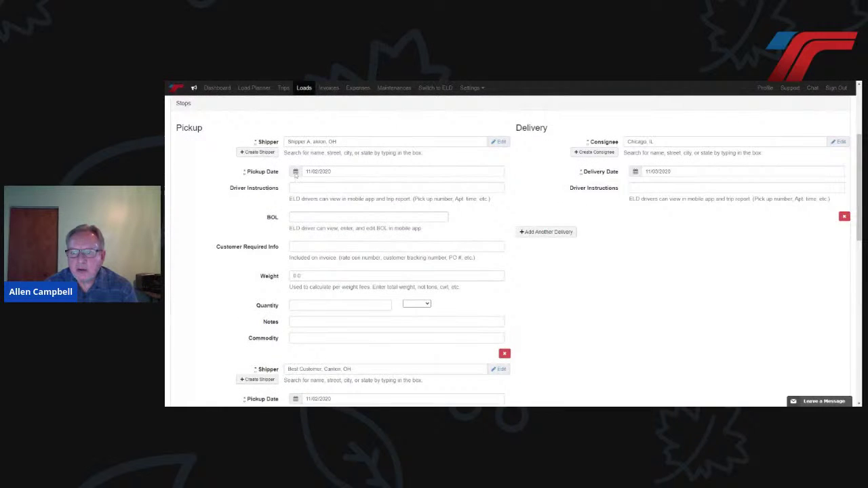
Step: Set the Shipper A pickup date to 11/04/2020 and enter 123456 as its BOL
click(295, 173)
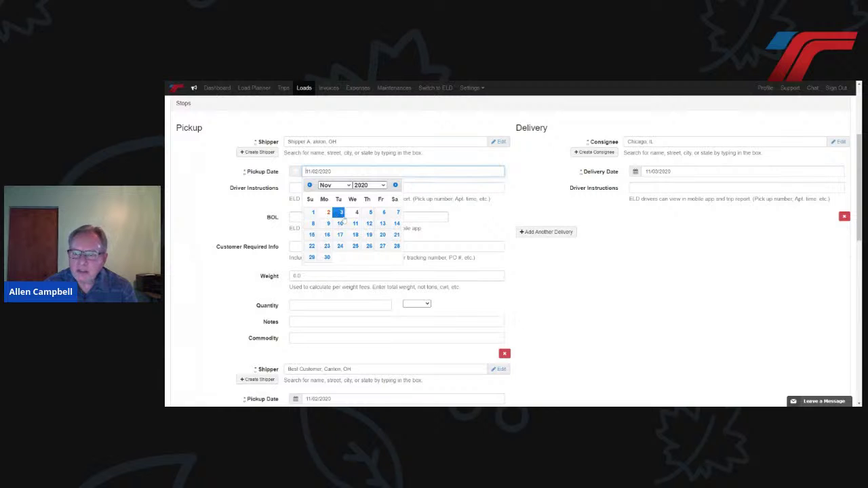
click(354, 214)
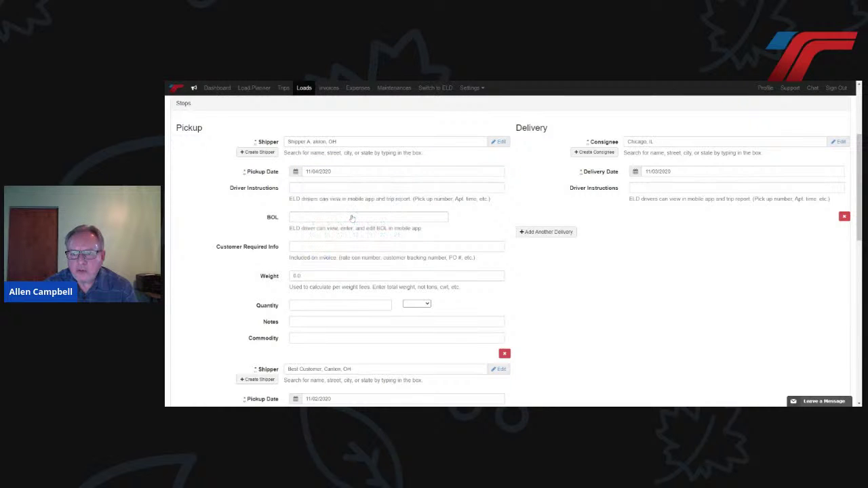
scroll(351, 217, down, 1)
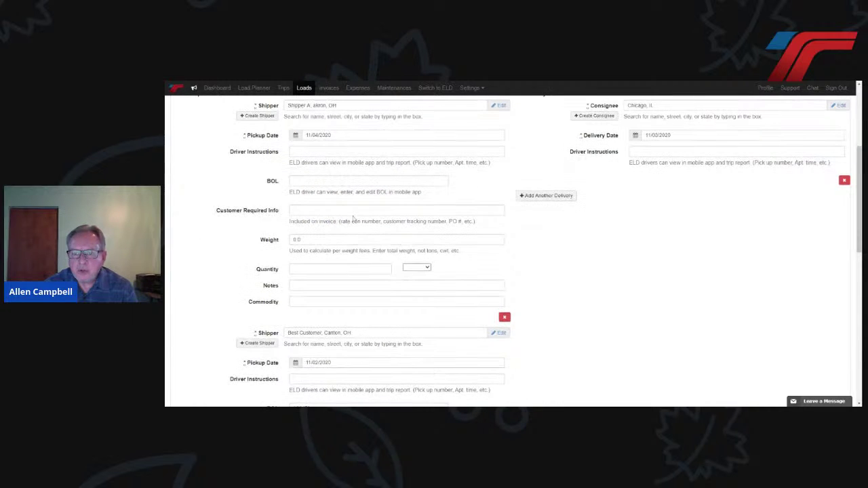
scroll(353, 218, down, 1)
click(352, 145)
text(123456)
click(282, 198)
Step: Set the pickup date of the second shipper, Best Customer in Canton, to 11/04/2020 and review its remaining fields
scroll(252, 216, down, 2)
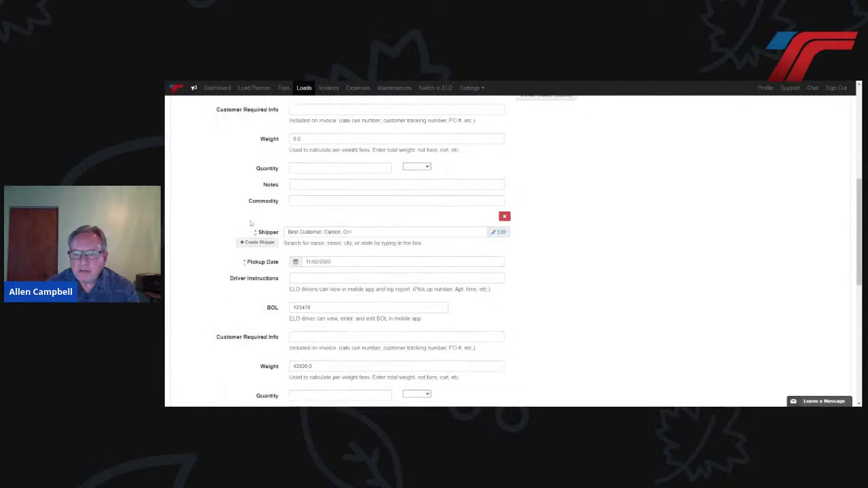
click(296, 254)
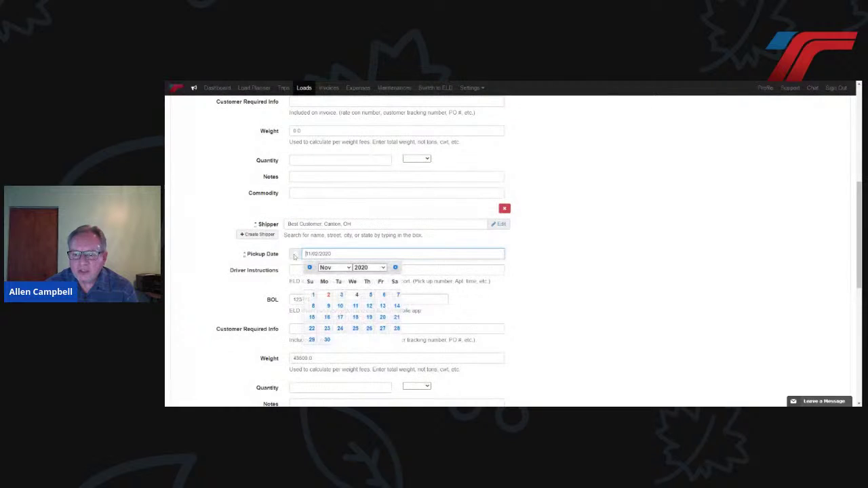
click(355, 295)
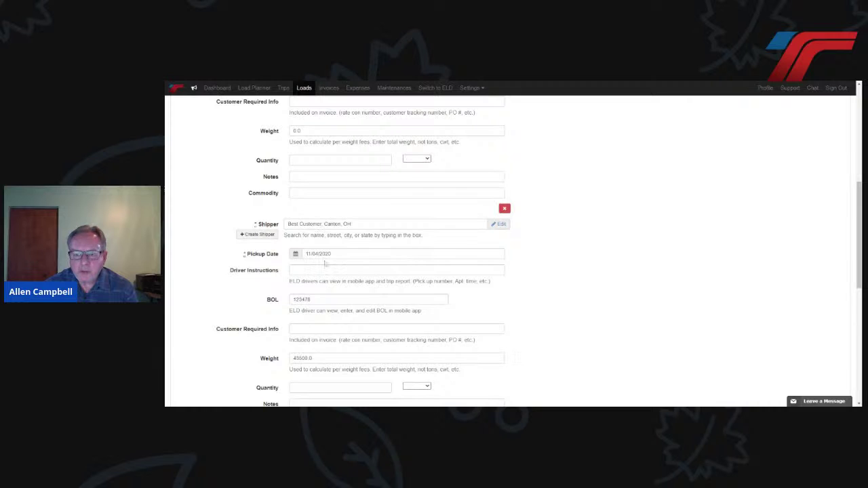
scroll(434, 271, down, 1)
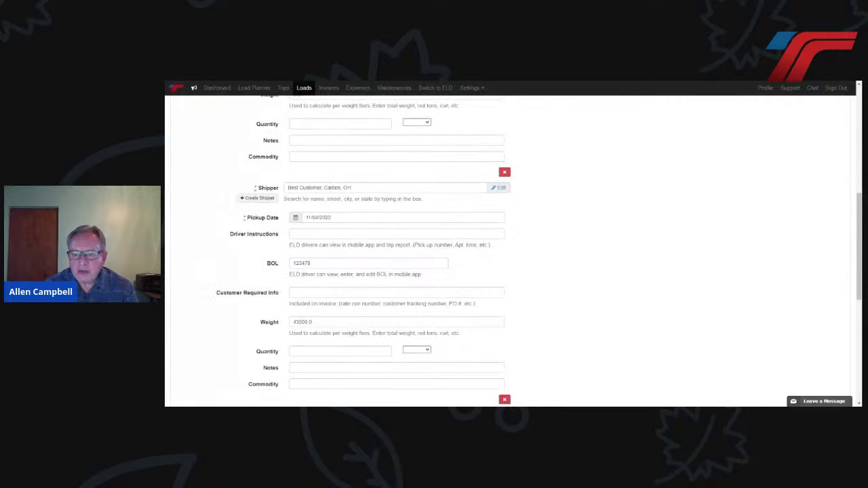
scroll(434, 271, down, 1)
scroll(434, 271, down, 2)
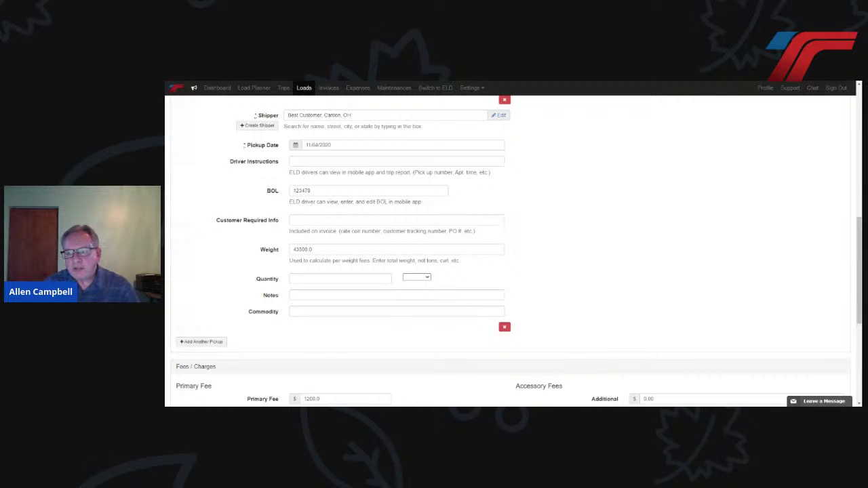
Step: Set the delivery date for the Chicago consignee to 11/05/2020
scroll(525, 201, up, 1)
scroll(525, 201, up, 5)
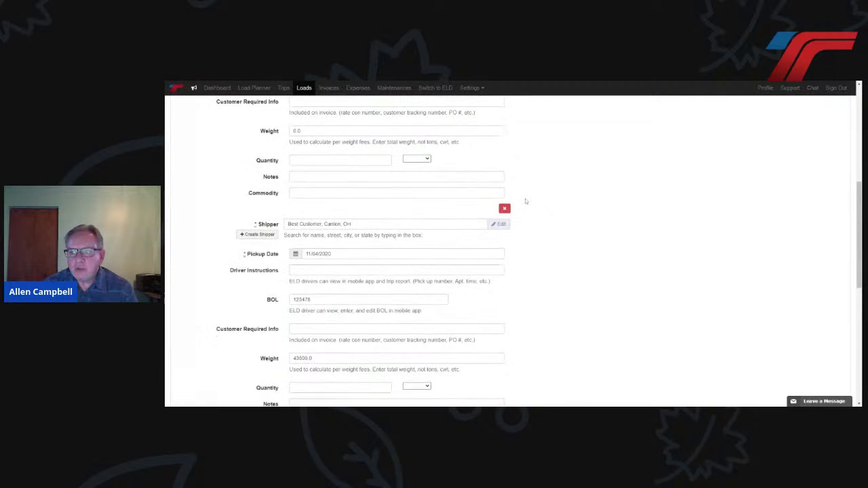
scroll(525, 201, up, 2)
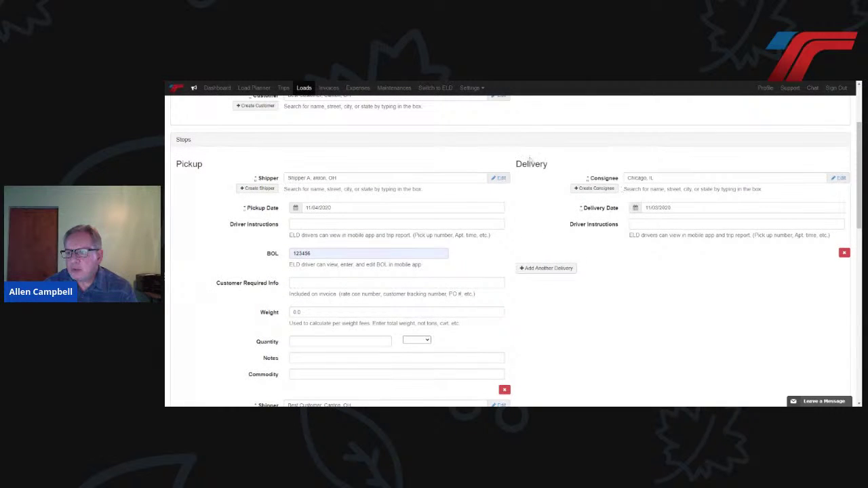
click(636, 212)
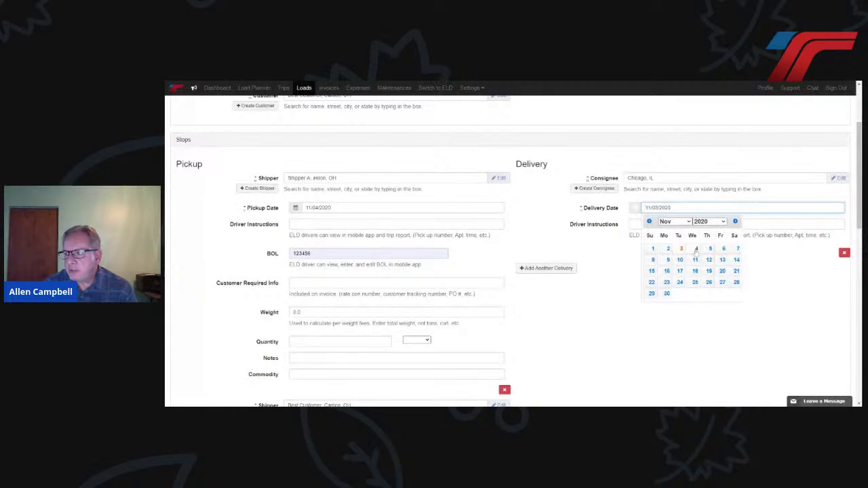
click(706, 250)
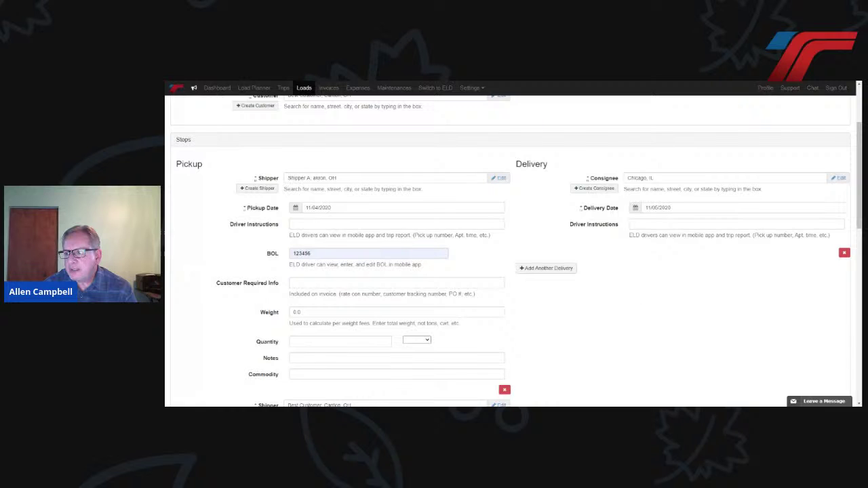
scroll(641, 294, down, 1)
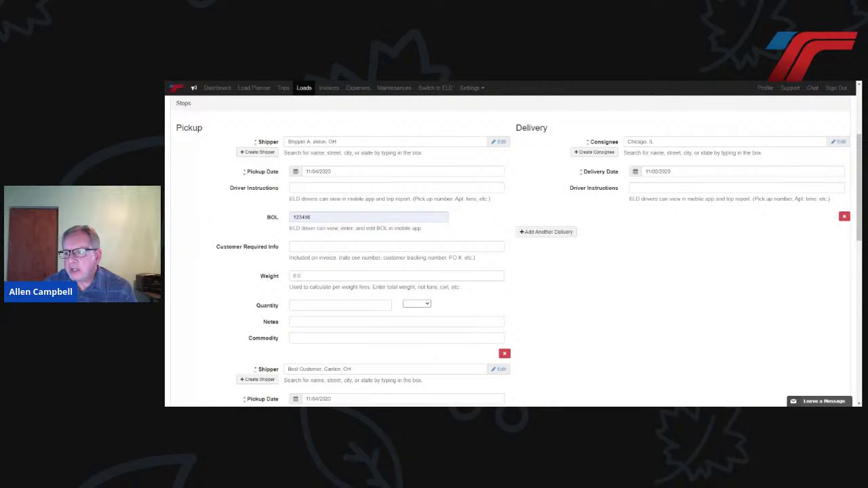
Step: Save the cloned load as a new planned load and review its details, fees and route
scroll(642, 294, down, 5)
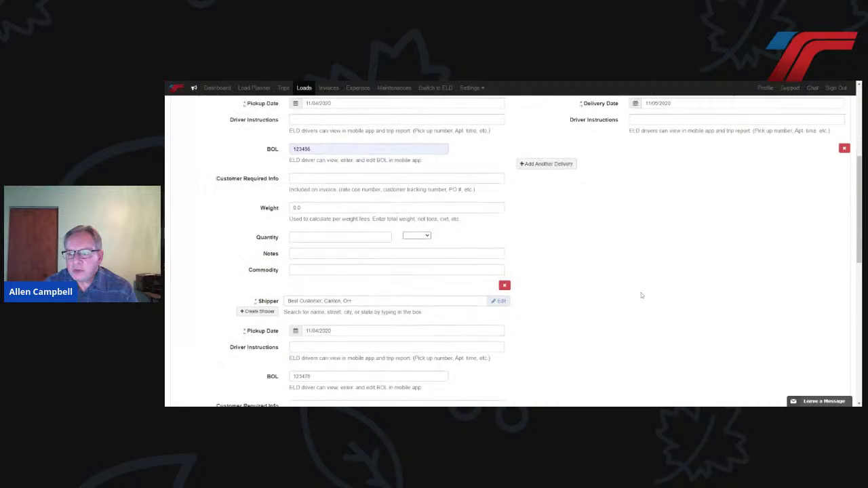
scroll(641, 295, down, 4)
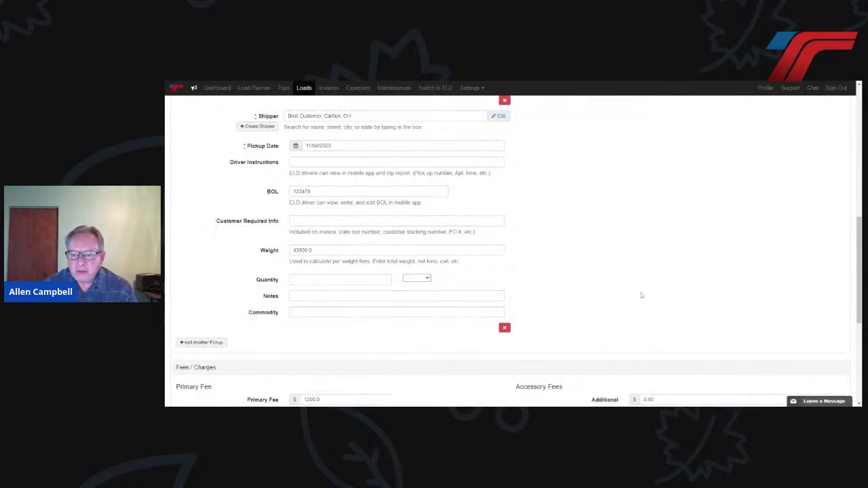
scroll(641, 295, down, 4)
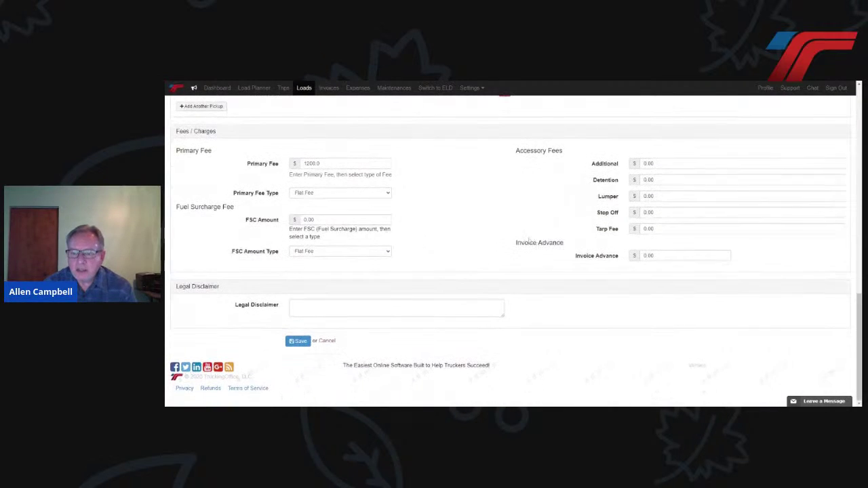
click(295, 341)
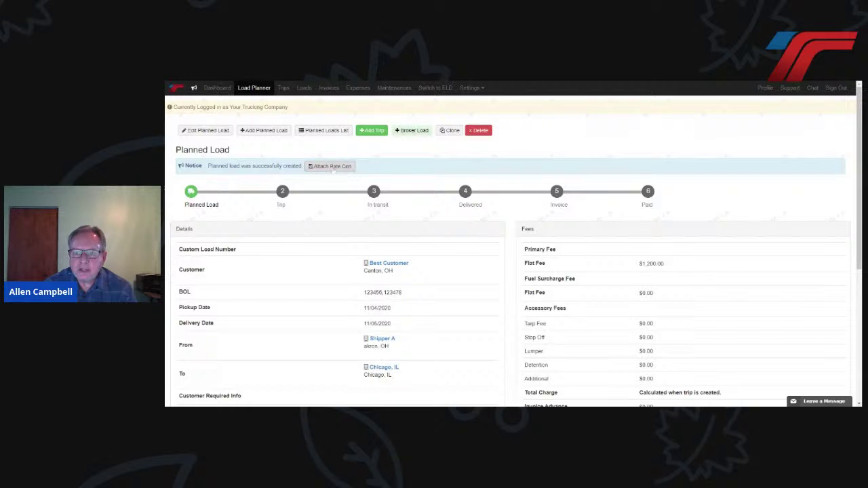
scroll(324, 222, down, 3)
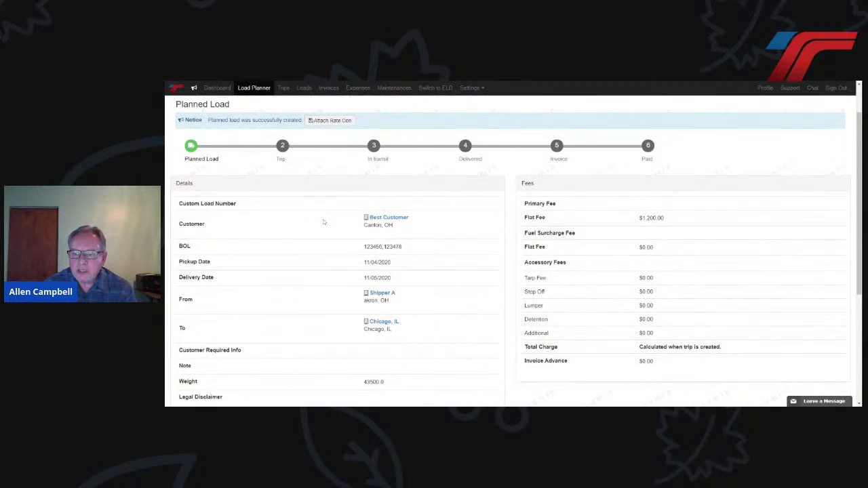
scroll(324, 222, down, 3)
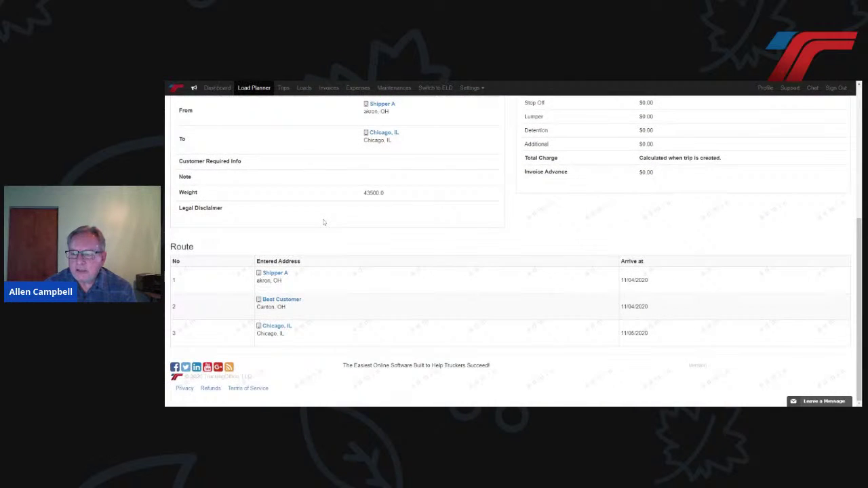
scroll(323, 222, up, 3)
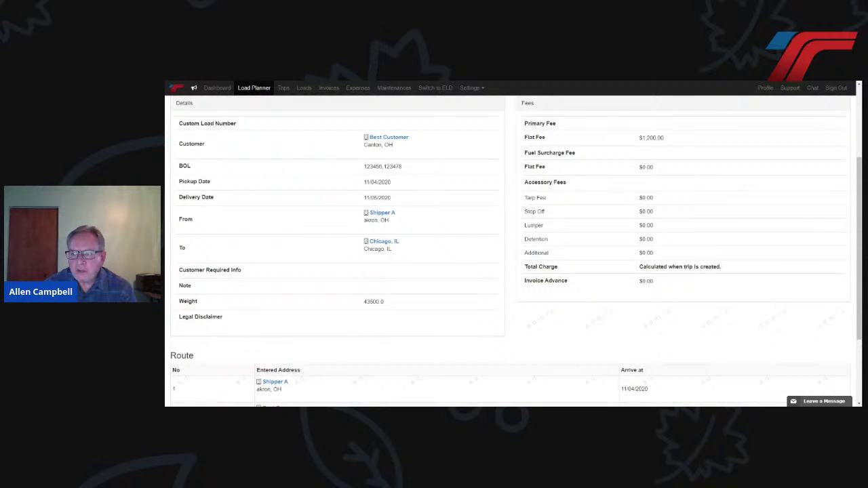
scroll(324, 222, up, 3)
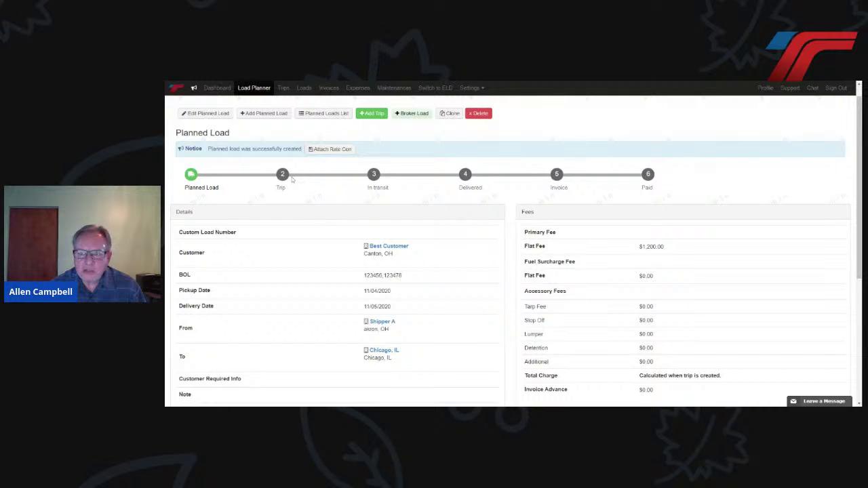
Step: Add a trip for the new planned load and assign the driver who is paired with the 2 Mack truck
click(370, 115)
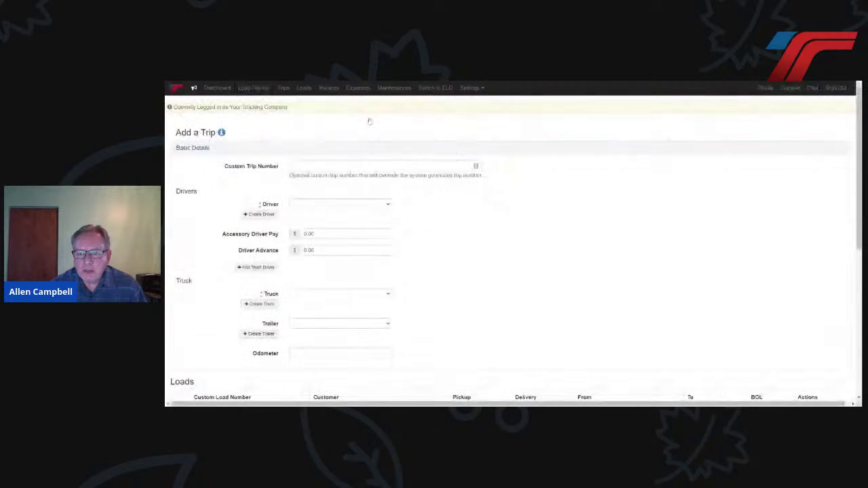
click(379, 206)
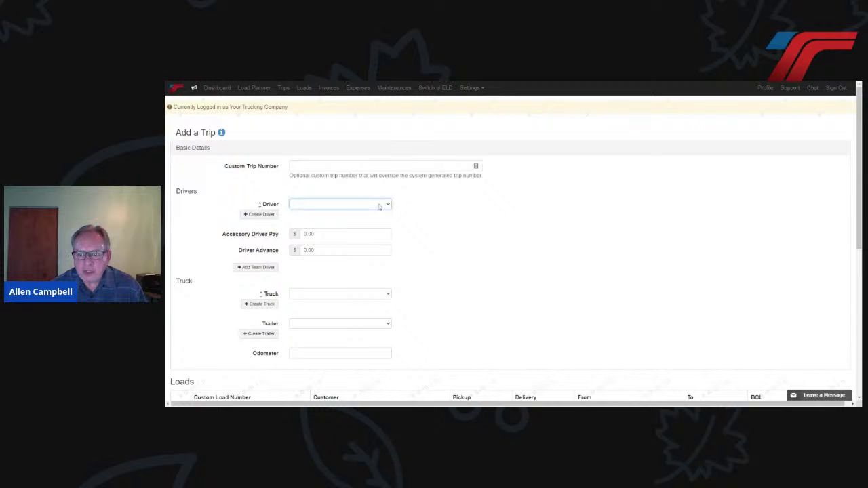
click(346, 249)
Step: Save the trip with the Best Customer load included, keeping the pickup order Akron first and Canton second
scroll(319, 240, down, 1)
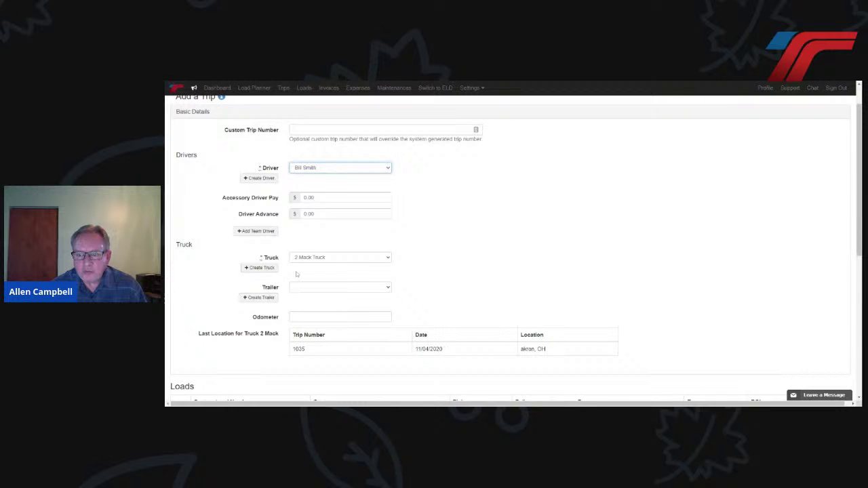
scroll(295, 274, down, 3)
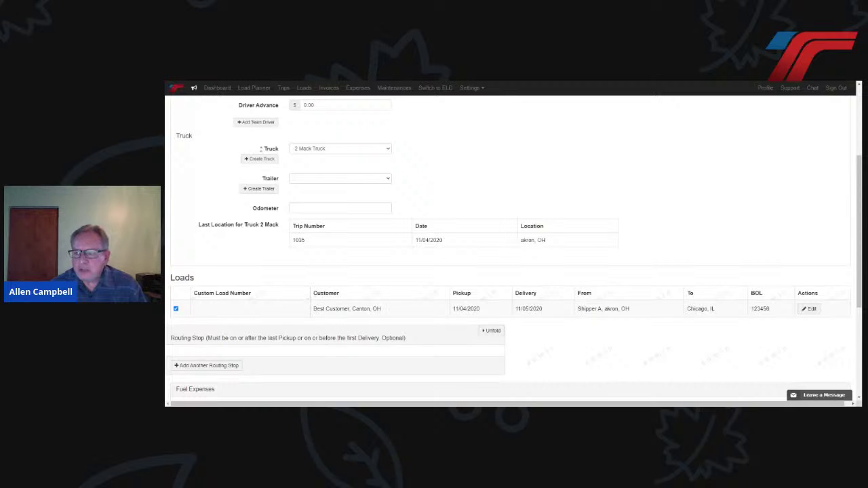
scroll(471, 262, down, 1)
scroll(420, 258, down, 1)
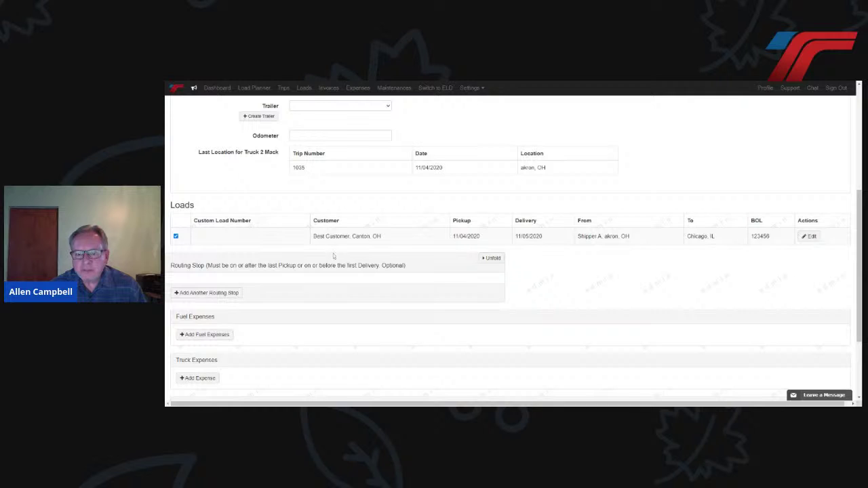
scroll(333, 256, down, 1)
scroll(333, 256, down, 1)
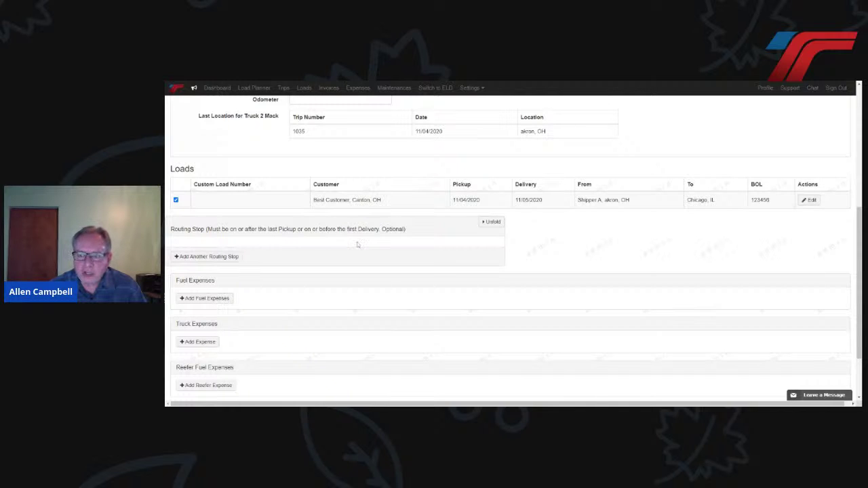
scroll(357, 244, down, 2)
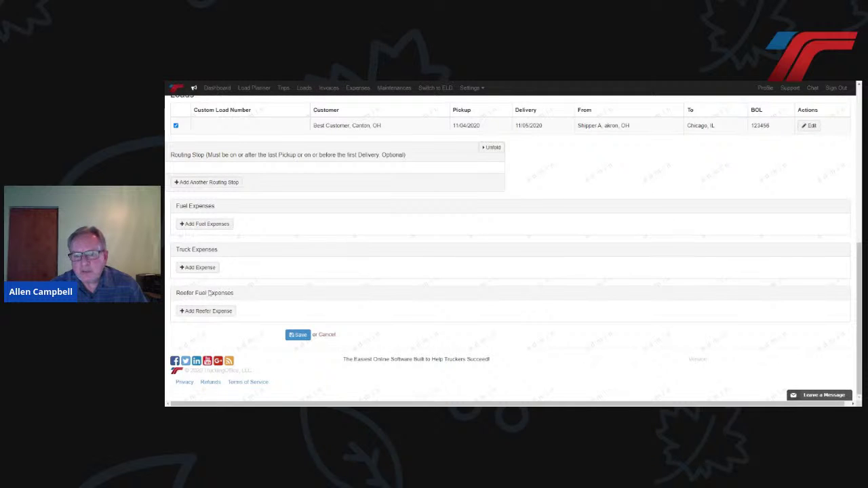
click(297, 335)
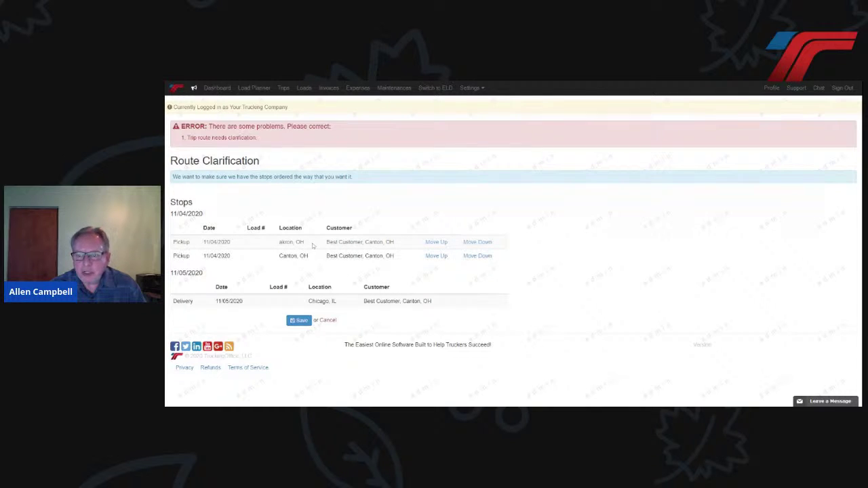
click(299, 321)
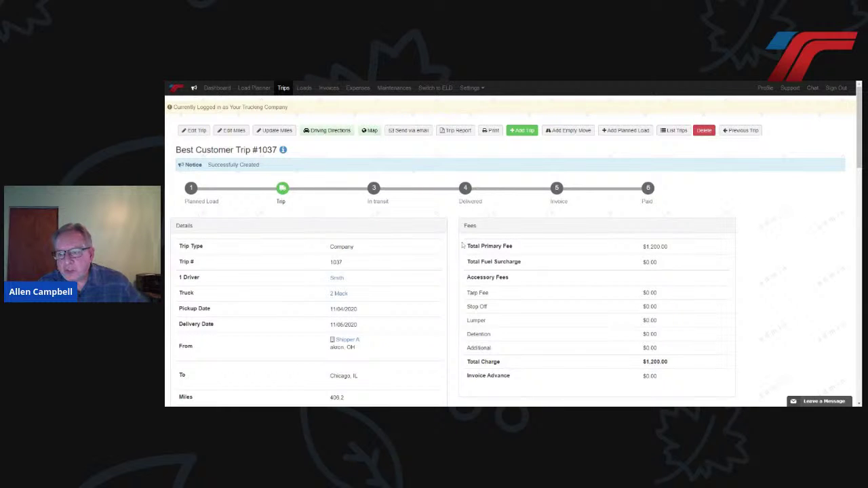
Step: Review the new trip's details and fees together with its load's details and invoice summary
scroll(451, 268, down, 1)
scroll(450, 268, down, 3)
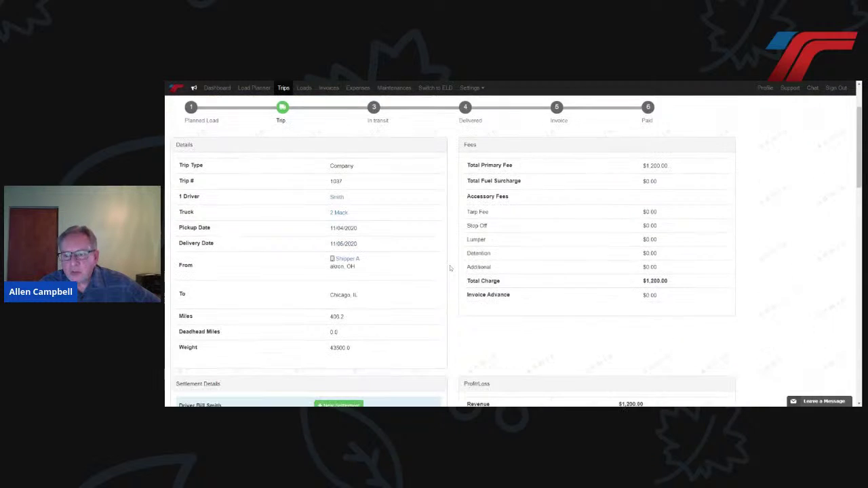
scroll(449, 268, down, 7)
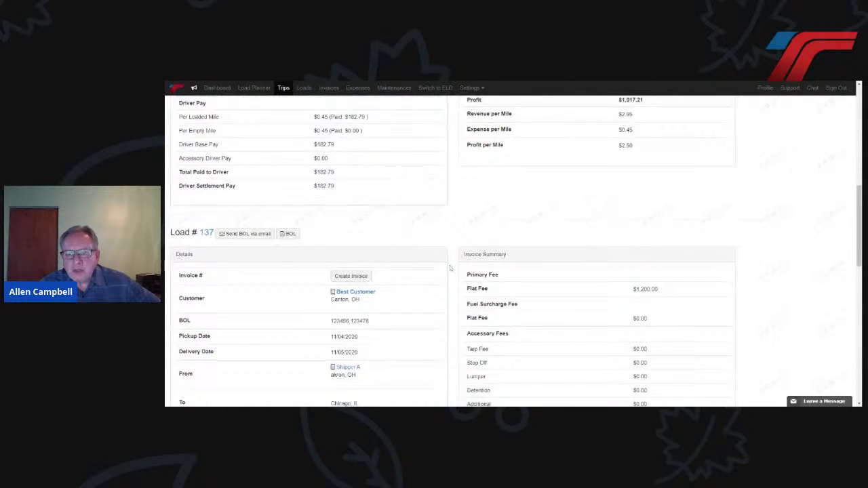
scroll(452, 261, down, 2)
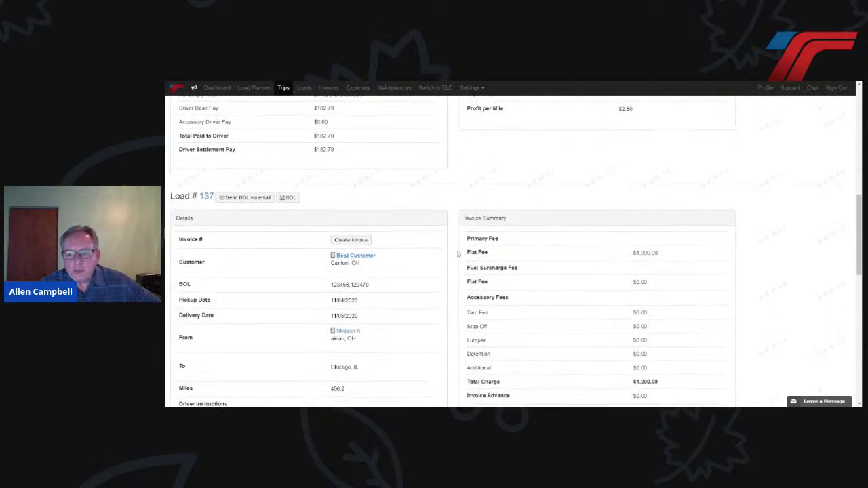
scroll(457, 253, down, 4)
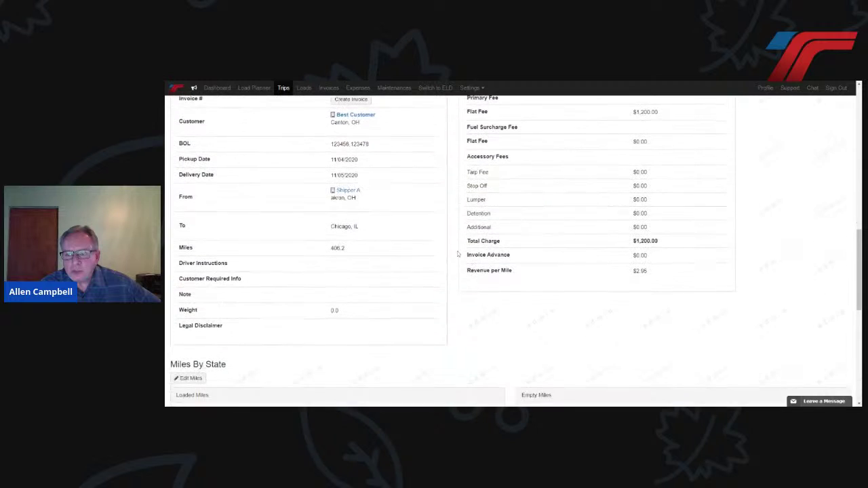
scroll(457, 254, up, 7)
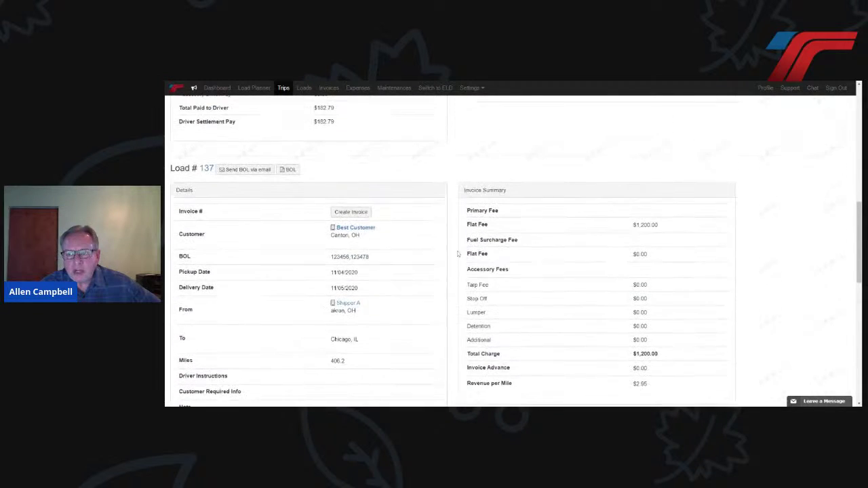
scroll(457, 254, up, 9)
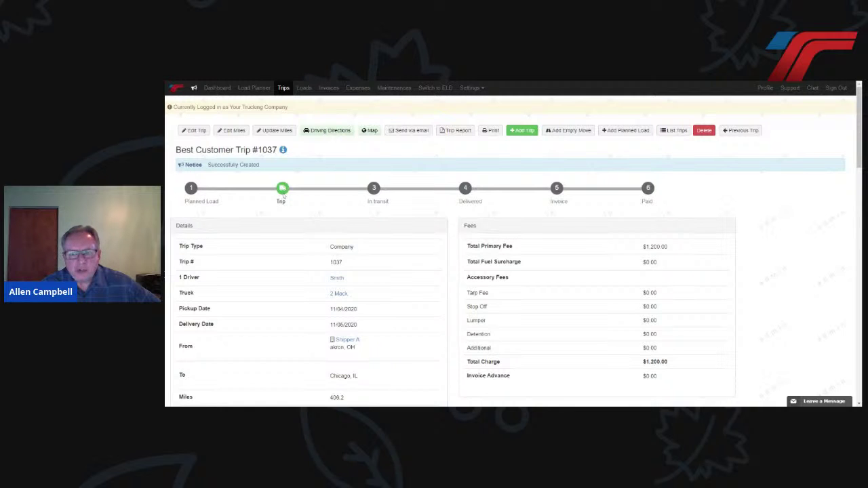
Step: Examine the trip's truck route with its stop mileages and the loaded and empty miles by state
scroll(362, 221, down, 5)
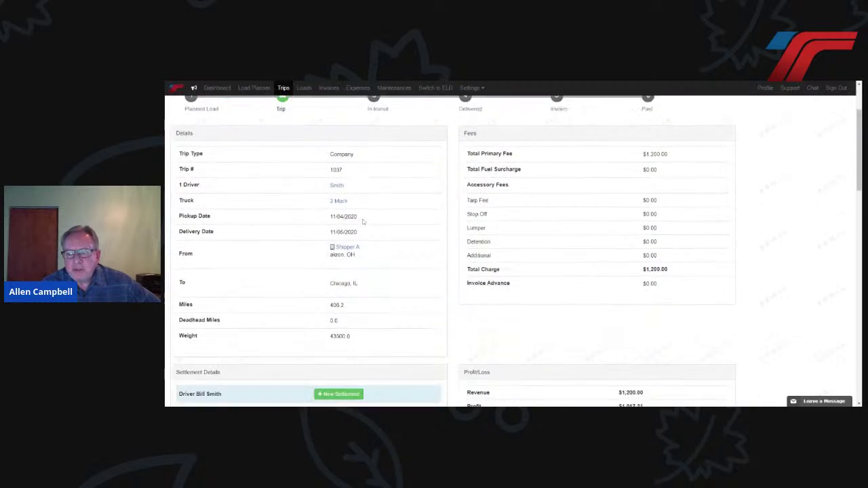
scroll(362, 222, down, 15)
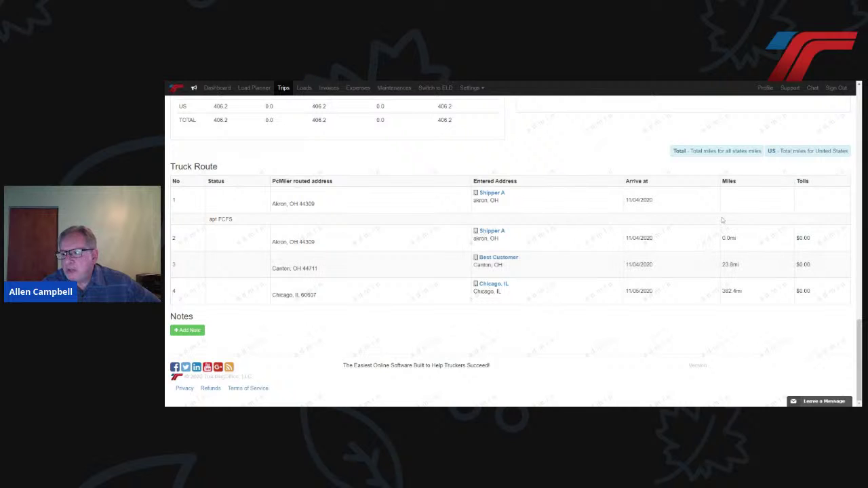
scroll(558, 249, up, 3)
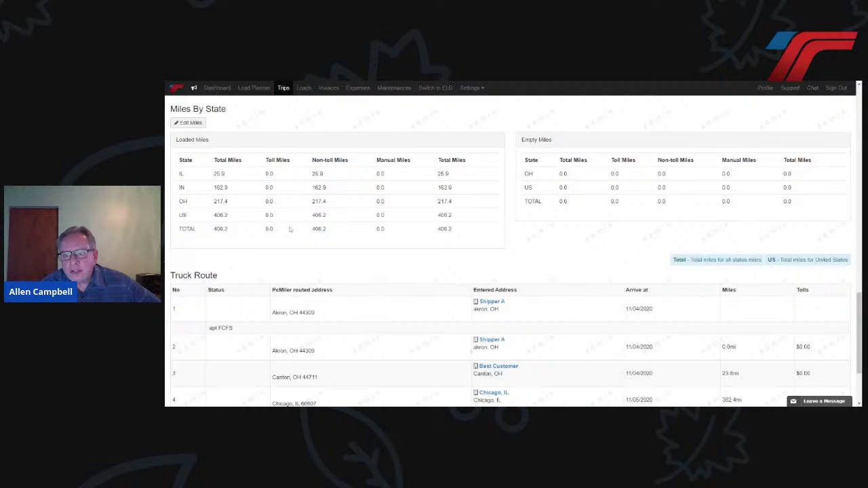
scroll(290, 230, up, 1)
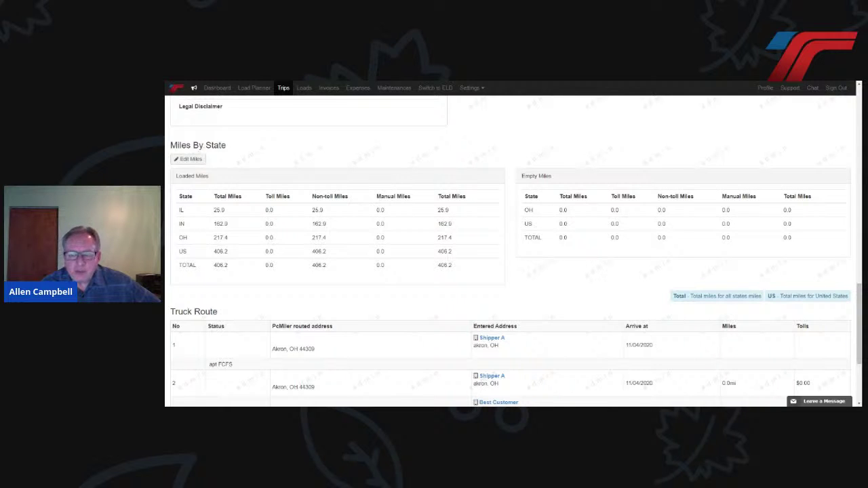
scroll(291, 229, up, 1)
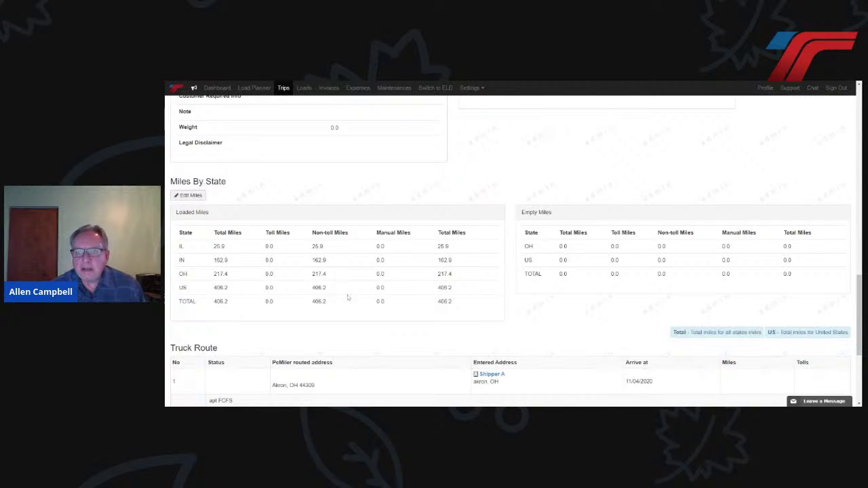
scroll(347, 297, up, 3)
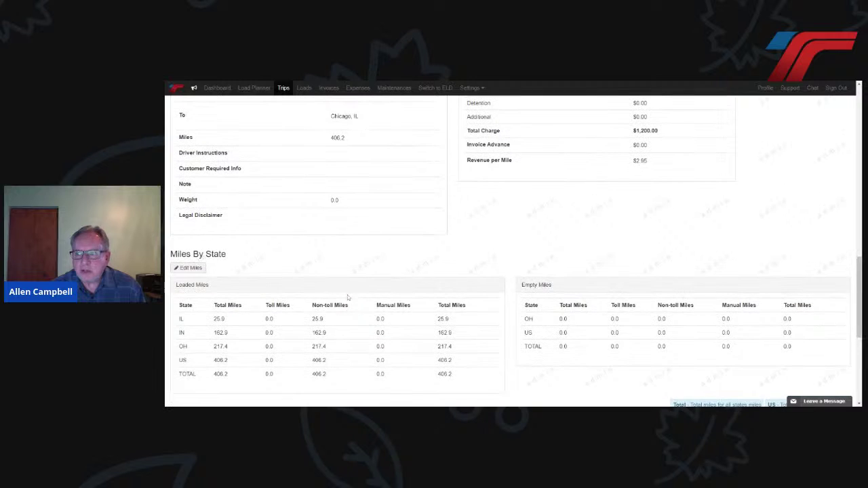
Step: Examine the load's charges, the driver settlement details and the trip's profit and loss per mile
scroll(347, 297, up, 1)
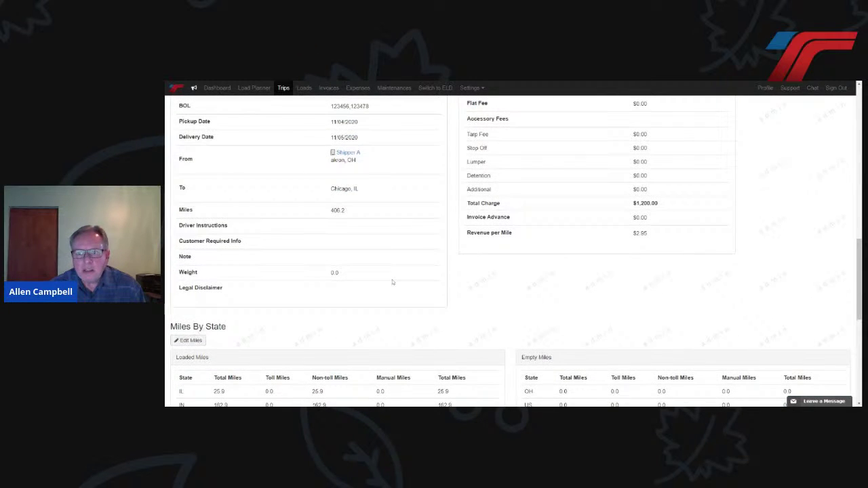
scroll(391, 281, up, 1)
scroll(392, 281, down, 3)
scroll(391, 281, up, 4)
scroll(392, 282, up, 1)
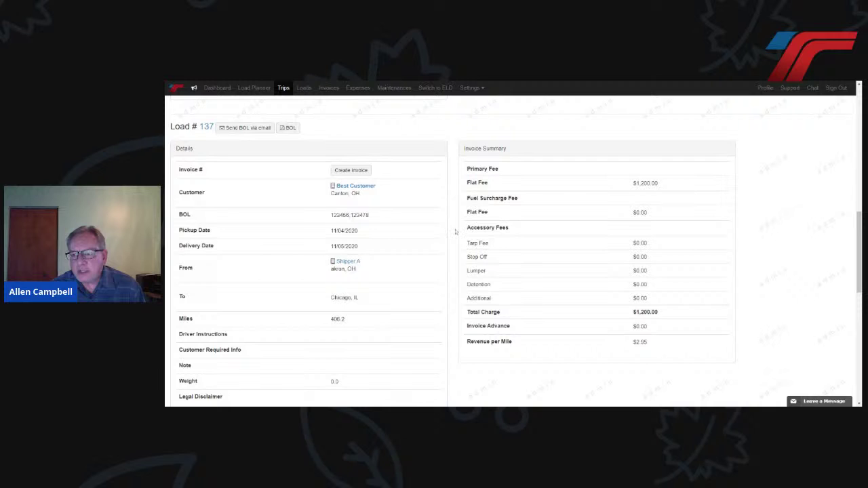
scroll(456, 231, up, 1)
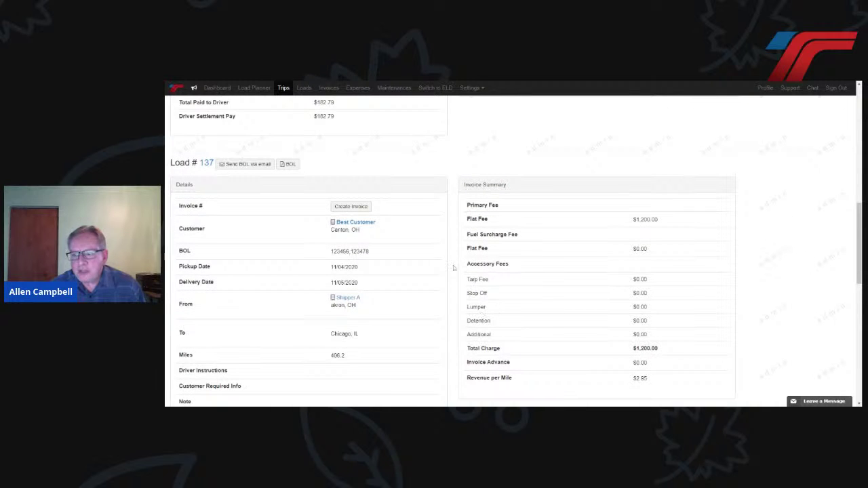
scroll(456, 270, up, 1)
scroll(454, 267, up, 1)
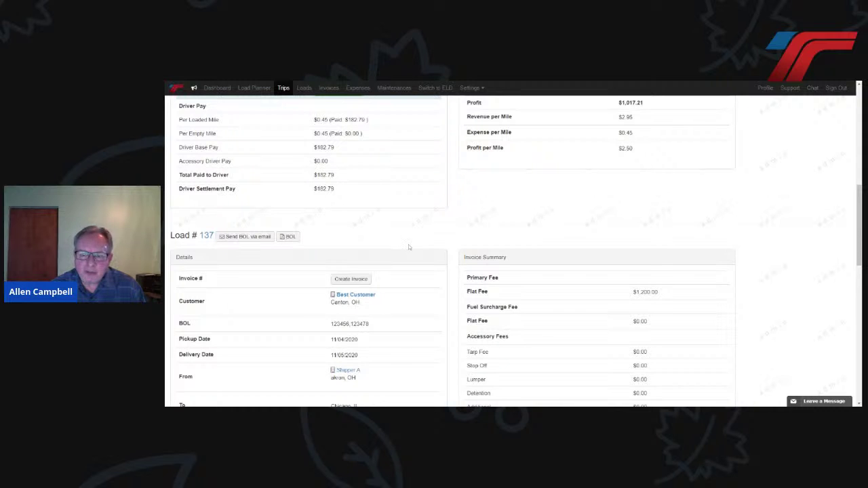
scroll(408, 247, up, 1)
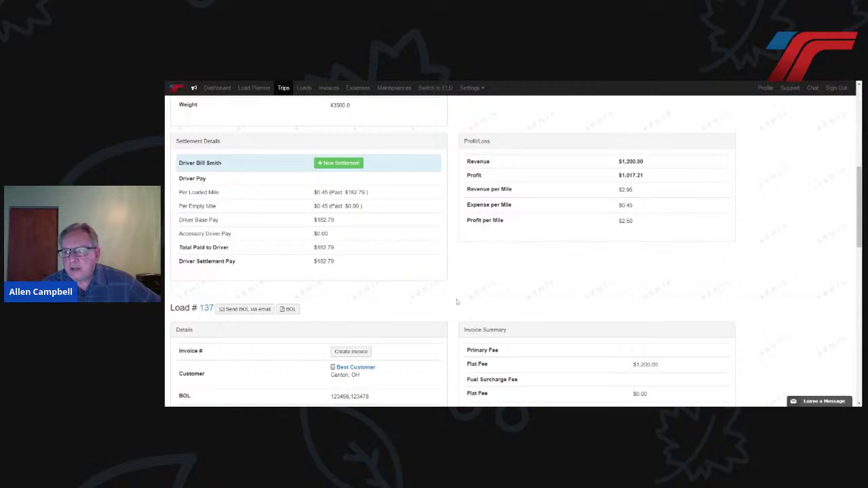
scroll(456, 302, up, 1)
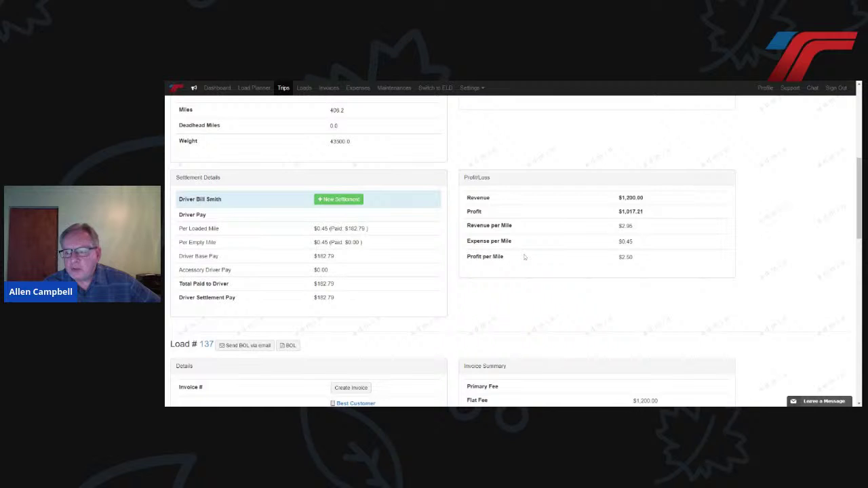
Step: Look back over the trip's profit figures, details and fees, and return to the dashboard's status overview
scroll(524, 257, up, 5)
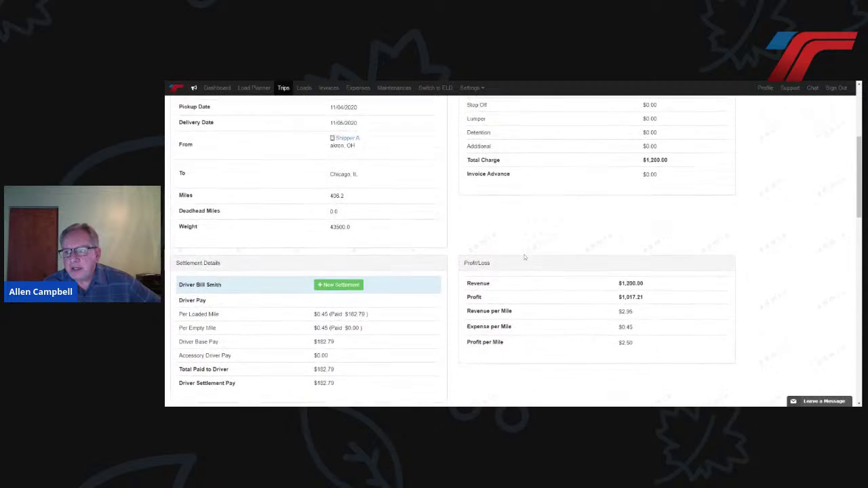
scroll(524, 256, up, 2)
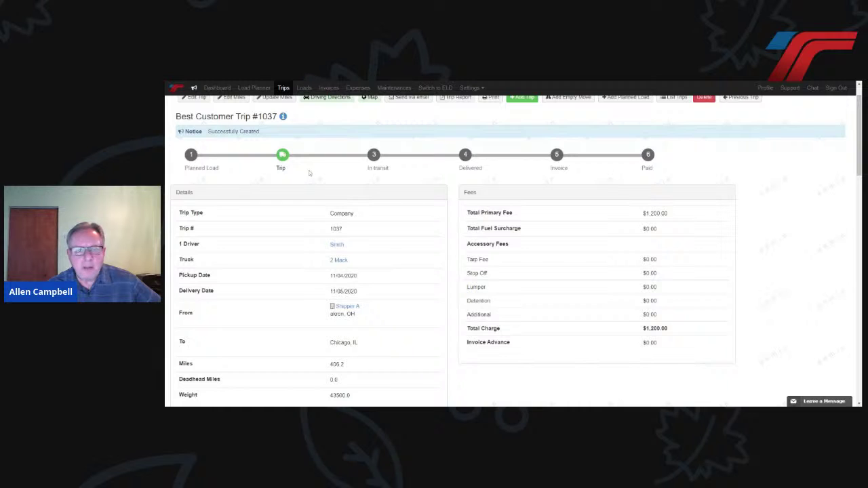
scroll(308, 173, up, 1)
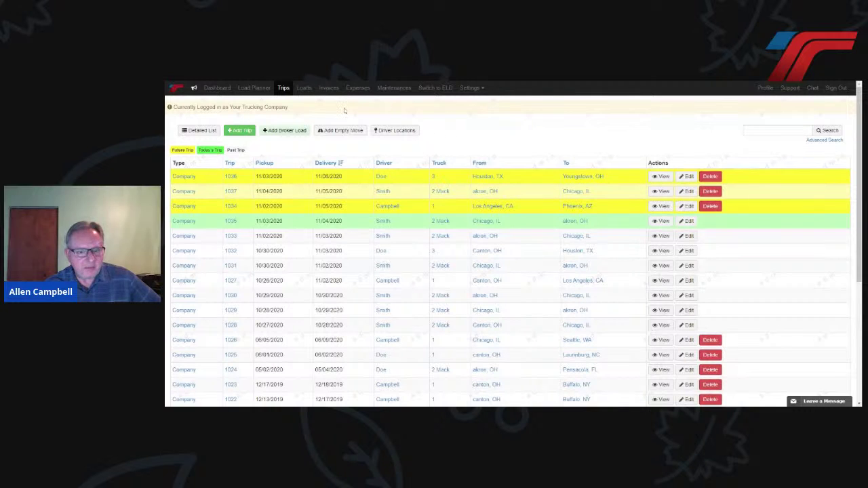
click(220, 94)
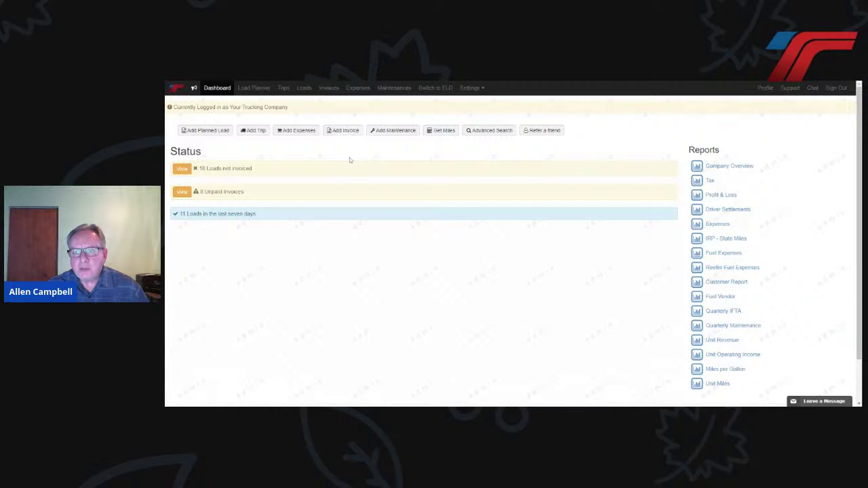
Step: Examine the full invoice list with its customers, balances due and payment dates
click(330, 92)
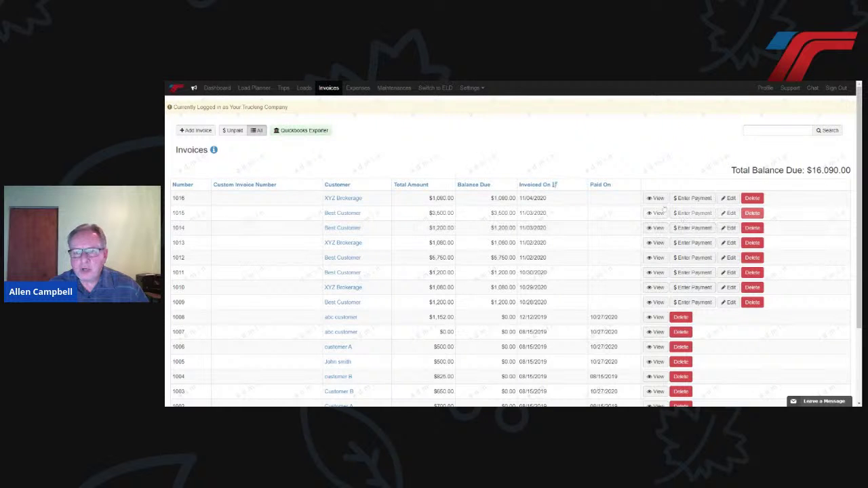
scroll(616, 231, down, 1)
scroll(615, 233, down, 2)
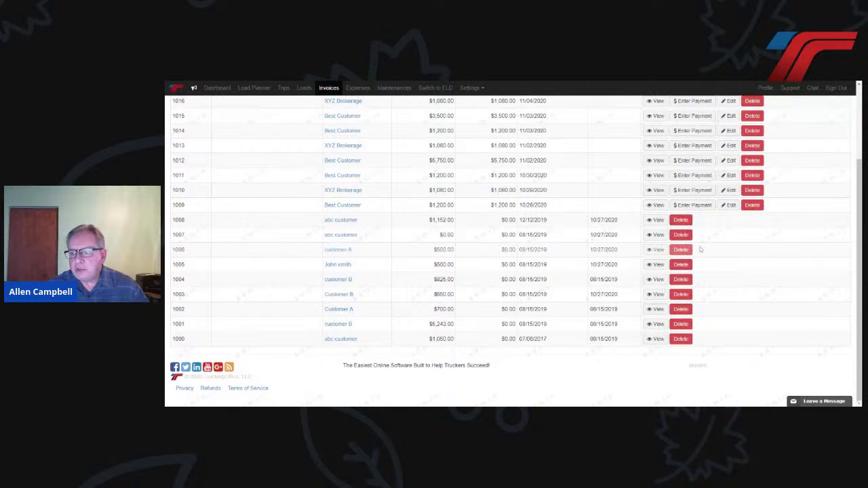
scroll(701, 249, up, 3)
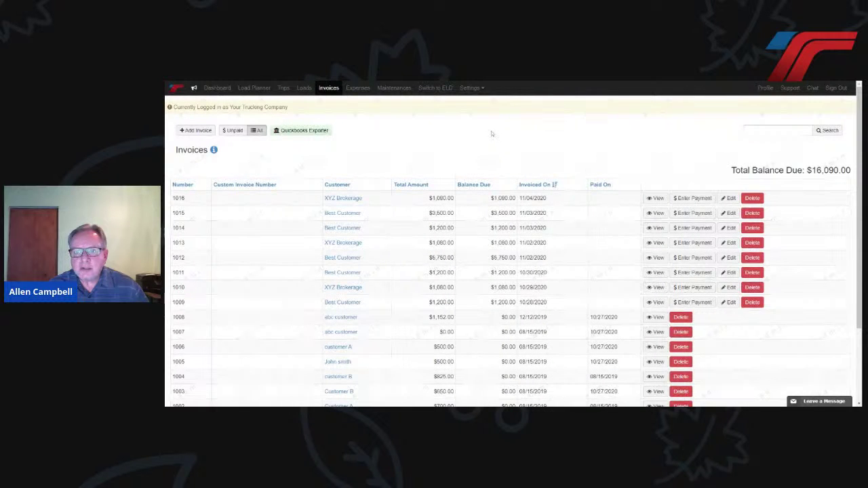
Step: Generate the Company Overview report for month 1 to month 11 of 2020 and examine its monthly figures
click(218, 94)
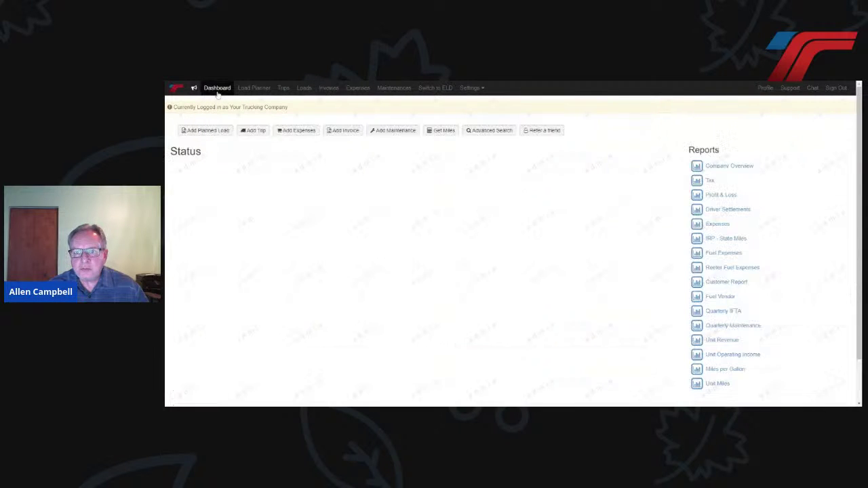
click(720, 169)
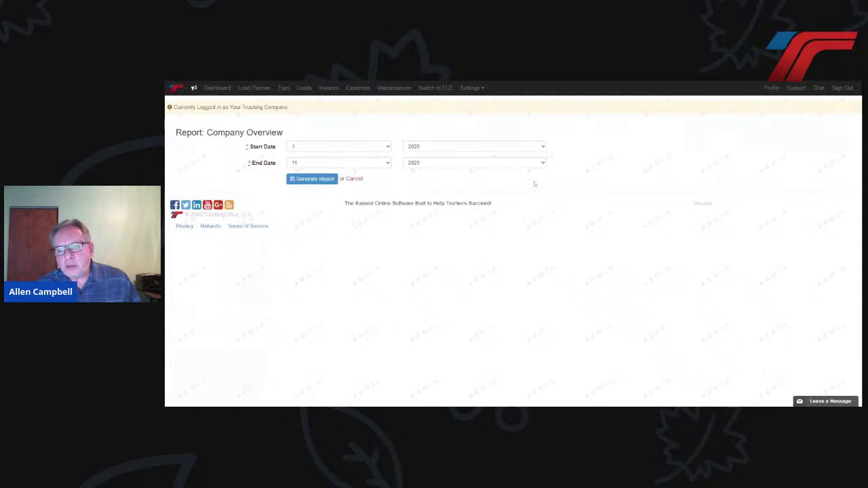
click(320, 180)
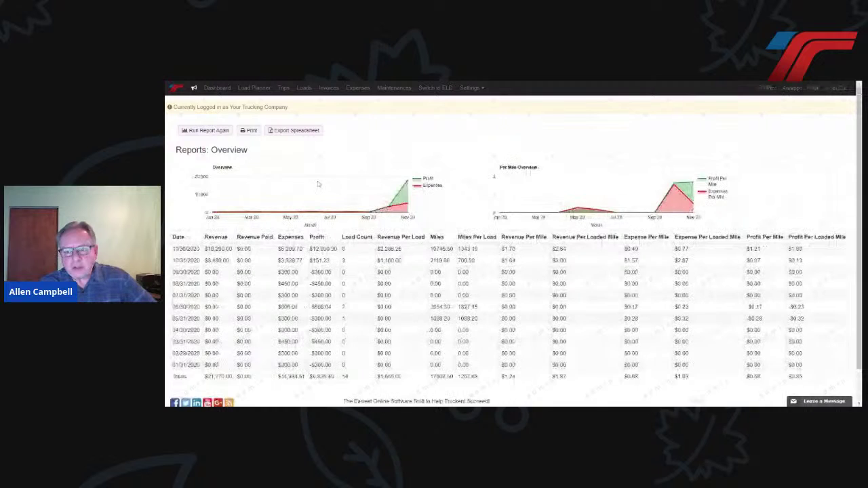
scroll(415, 205, down, 1)
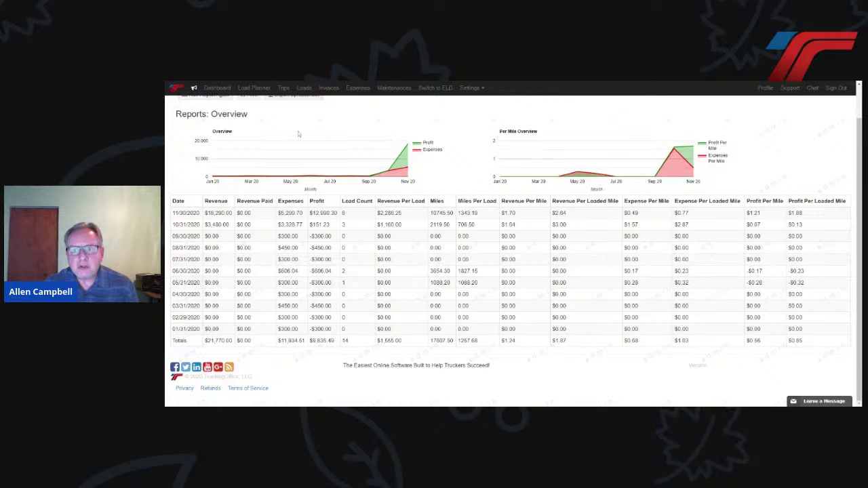
Step: Return to the dashboard and look through the list of available reports
click(218, 88)
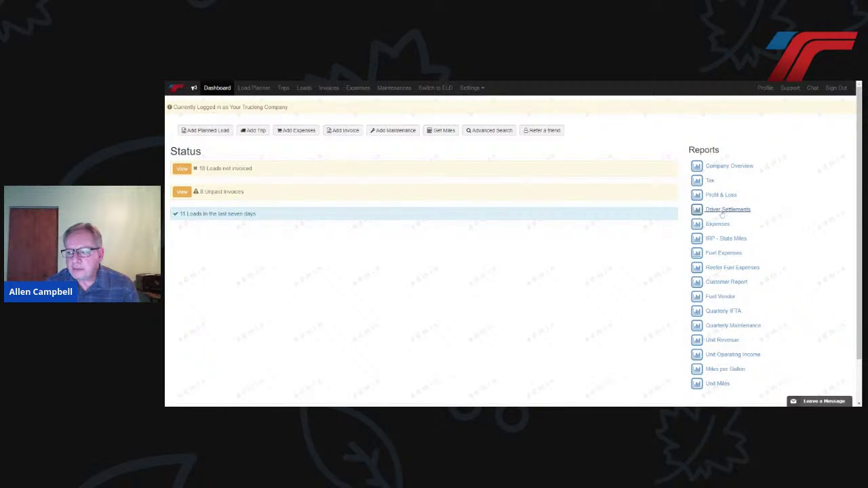
scroll(734, 237, down, 2)
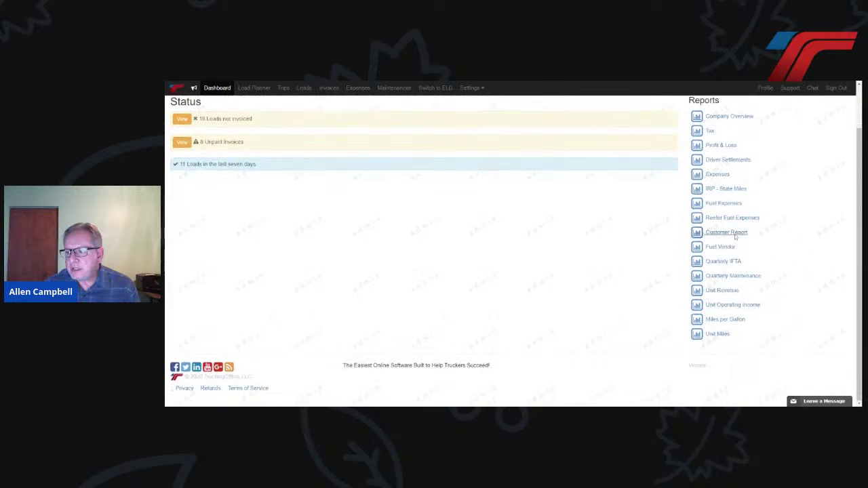
scroll(735, 236, up, 2)
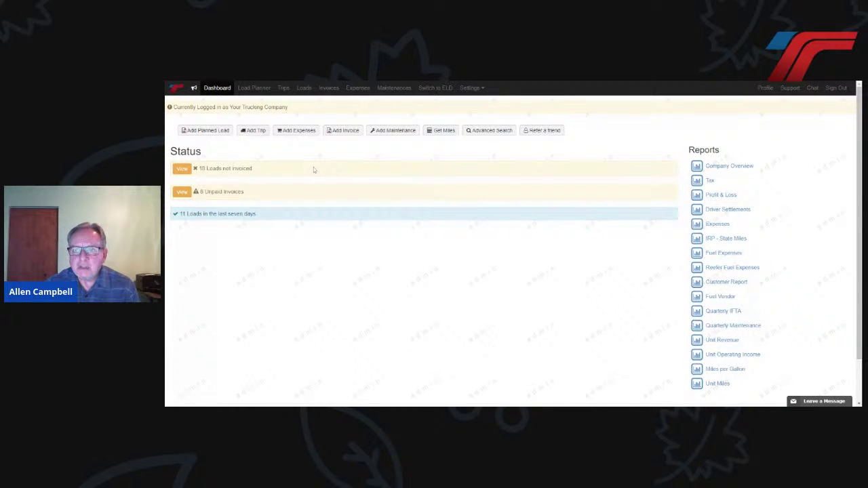
Step: Start a new expense in the Fuel category with an amount of 460
click(357, 90)
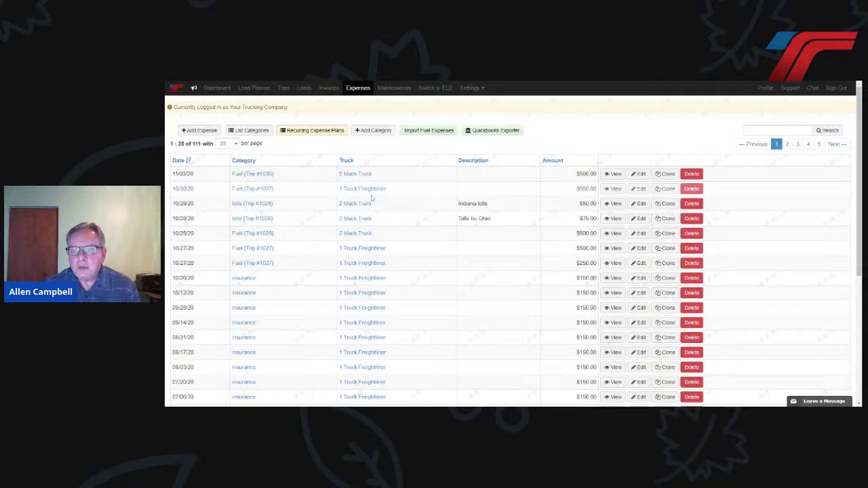
click(203, 132)
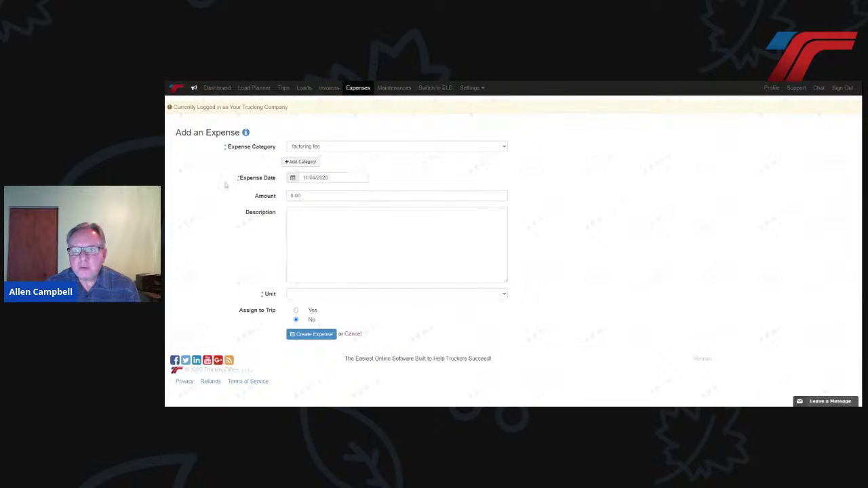
click(378, 164)
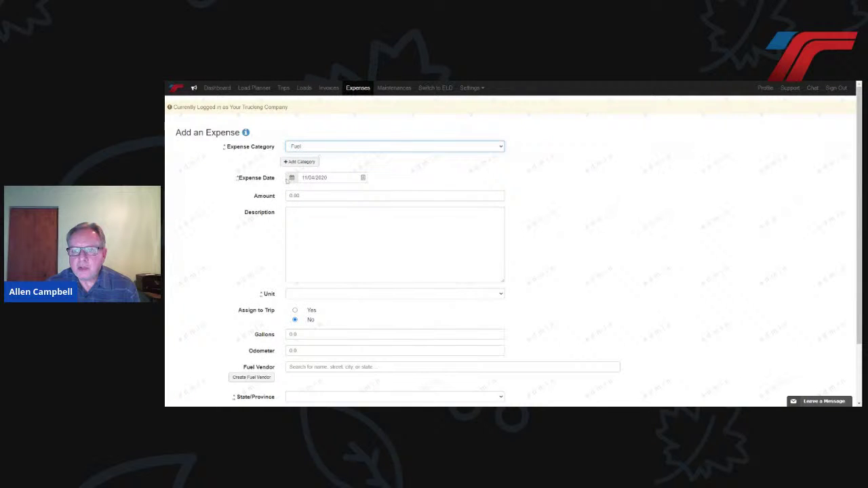
click(287, 196)
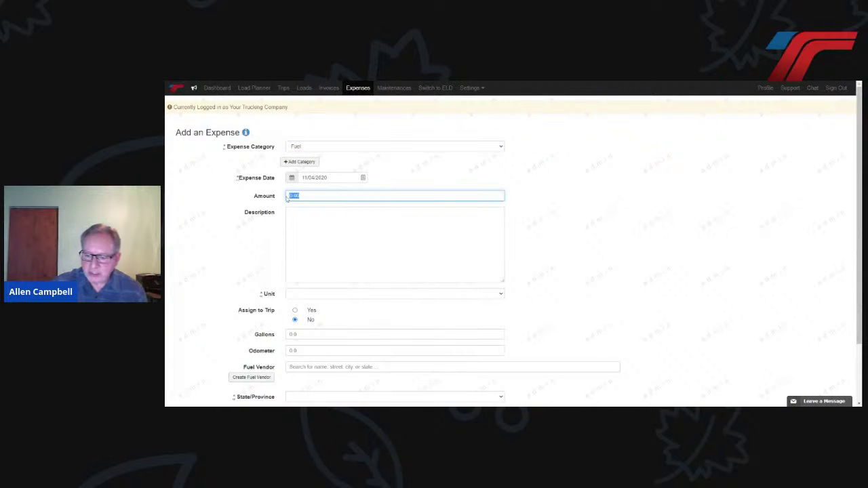
text(460)
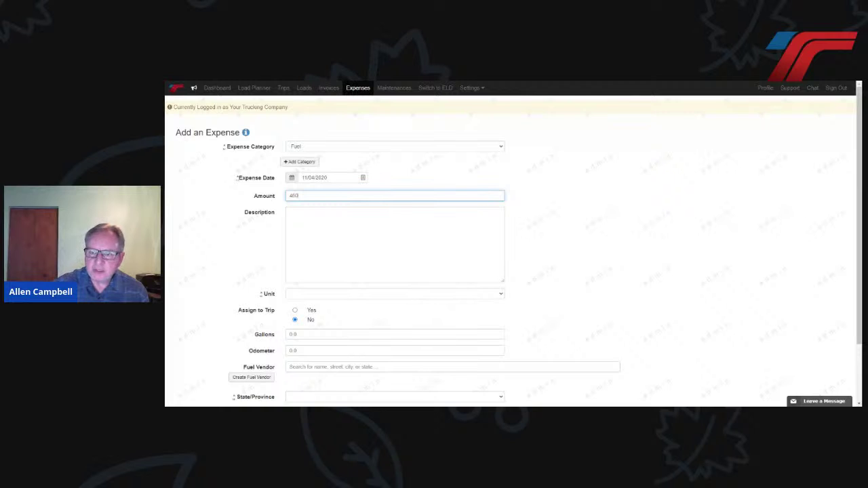
Step: Assign the fuel expense to unit 1 Truck Freightliner and set the gallons to 200
click(302, 296)
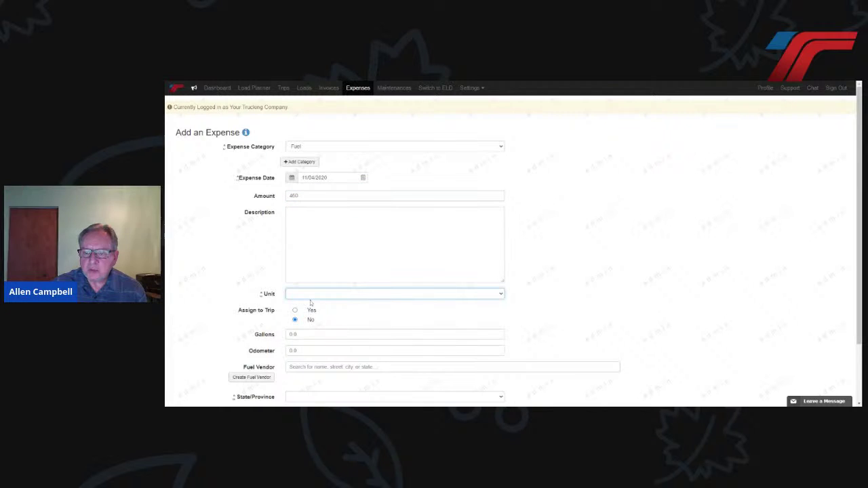
key(Down)
scroll(321, 318, down, 2)
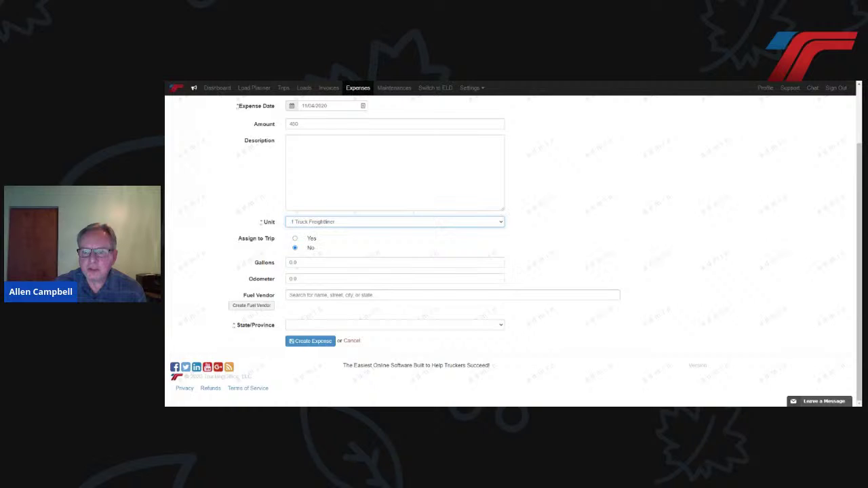
click(298, 263)
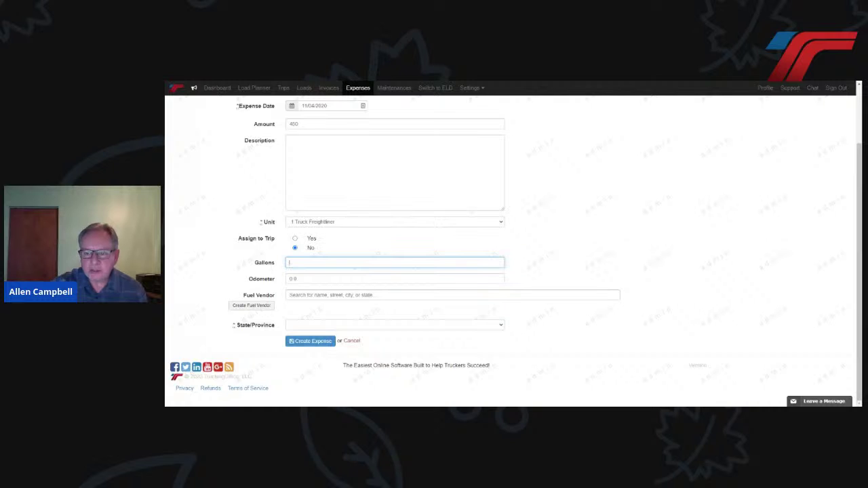
key(BackSpace)
text(200)
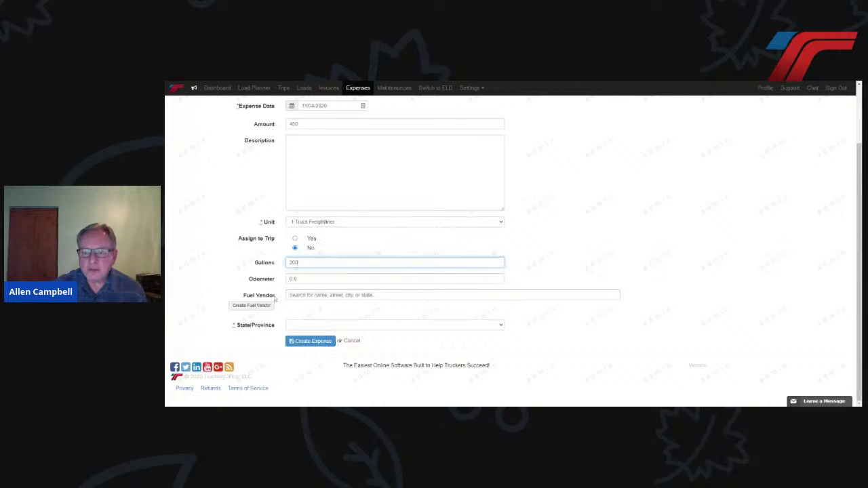
Step: Start creating a fuel vendor for the expense with the company name Fuel Stop
click(324, 303)
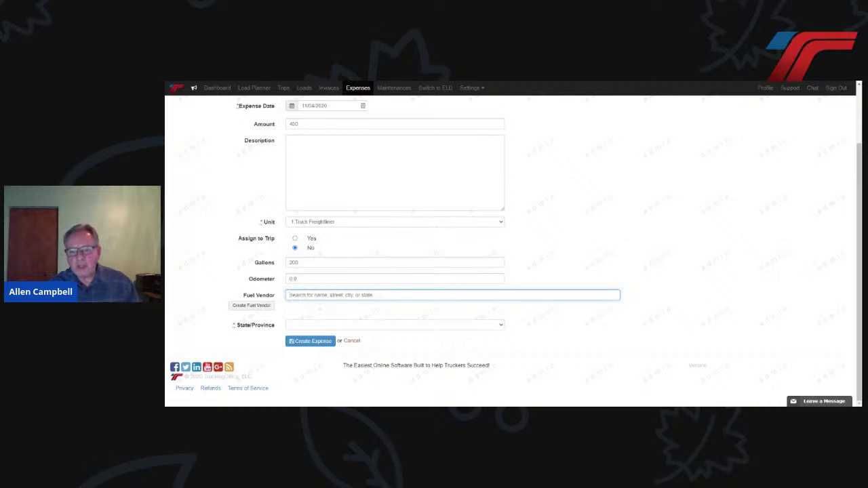
click(264, 308)
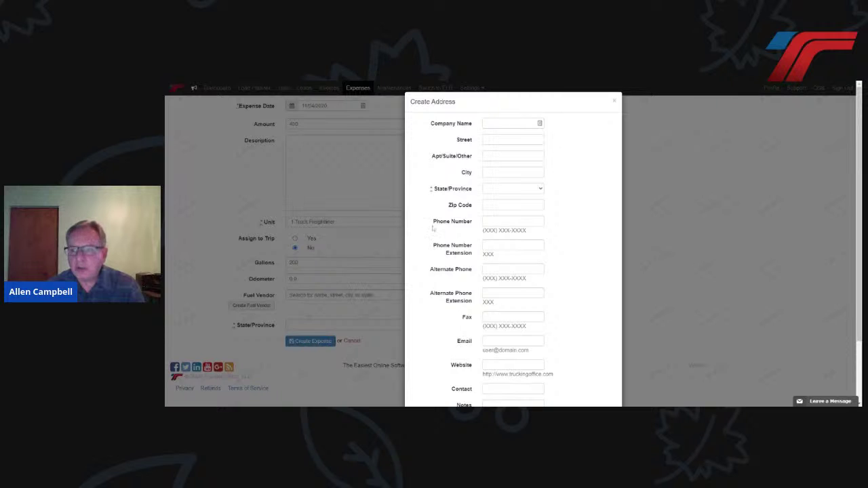
click(512, 123)
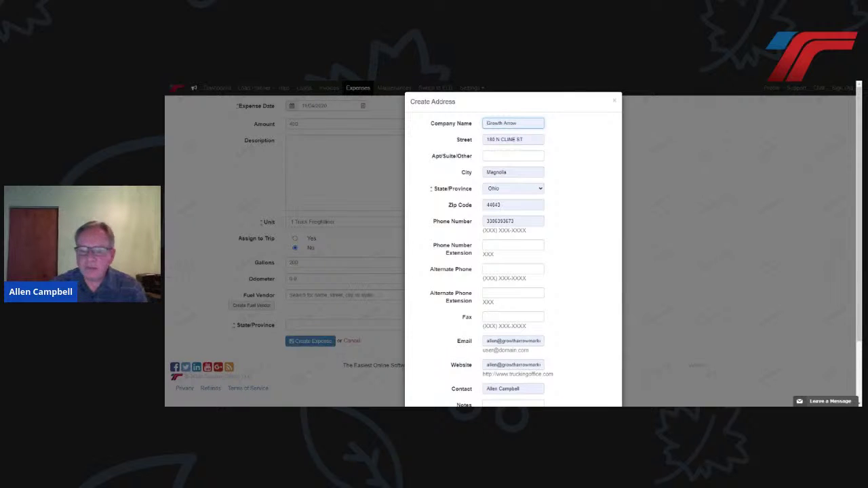
text(Fi)
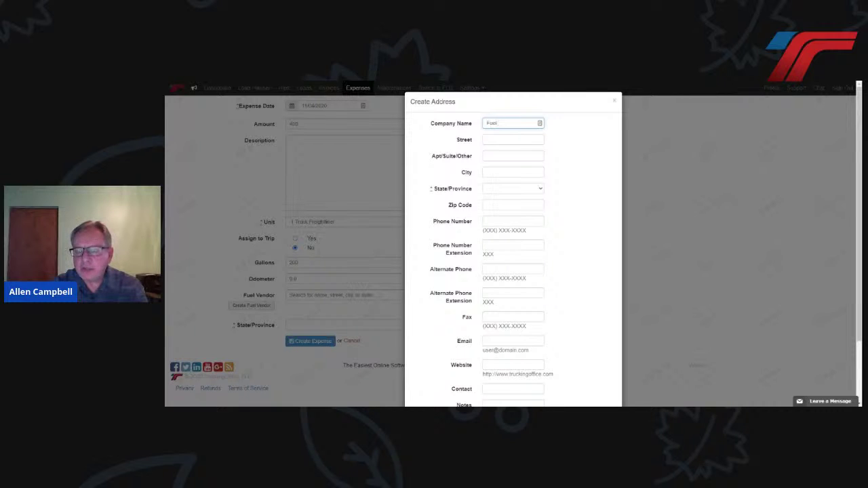
text(el Stop)
Step: Set the fuel vendor's city to Phoenix and its state to Arizona
click(539, 173)
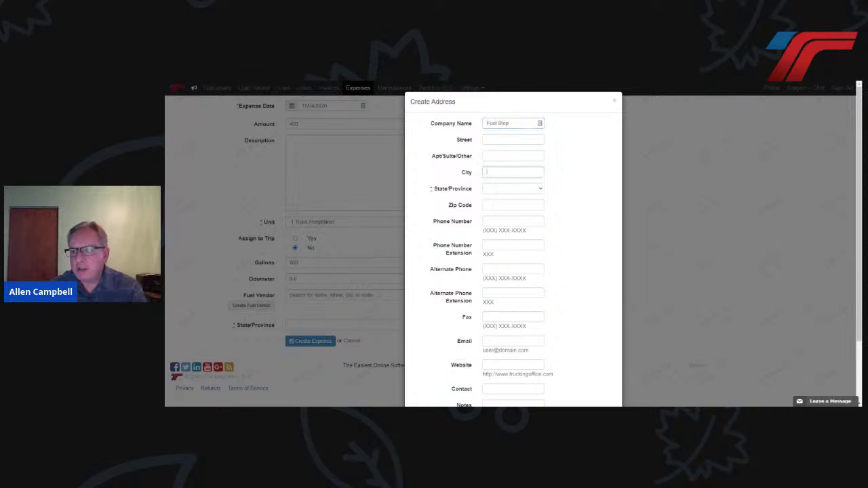
text(Phoe)
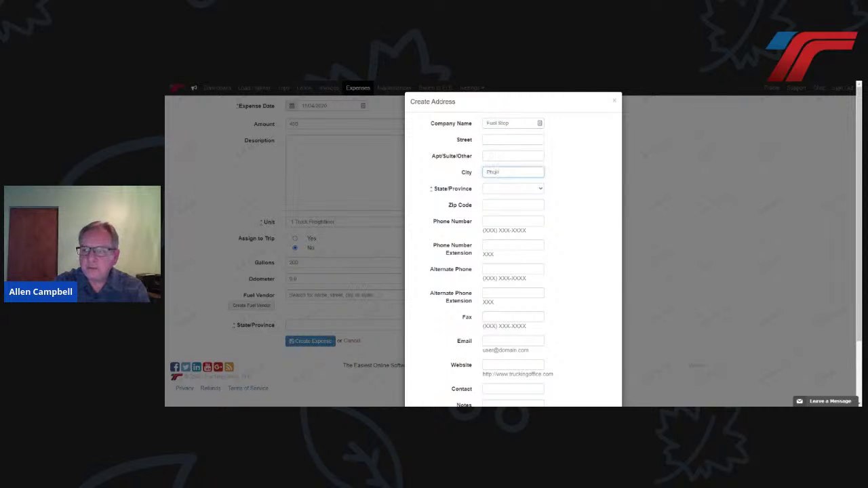
text(nix)
key(Tab)
key(a)
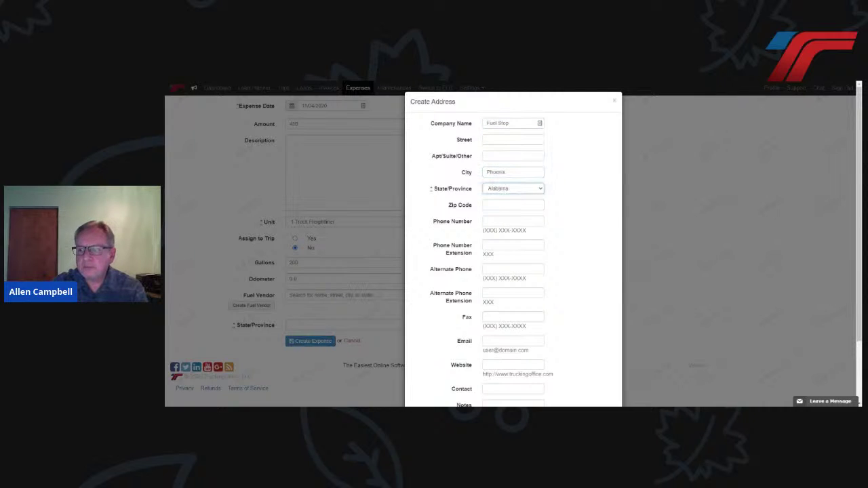
key(a)
key(a)
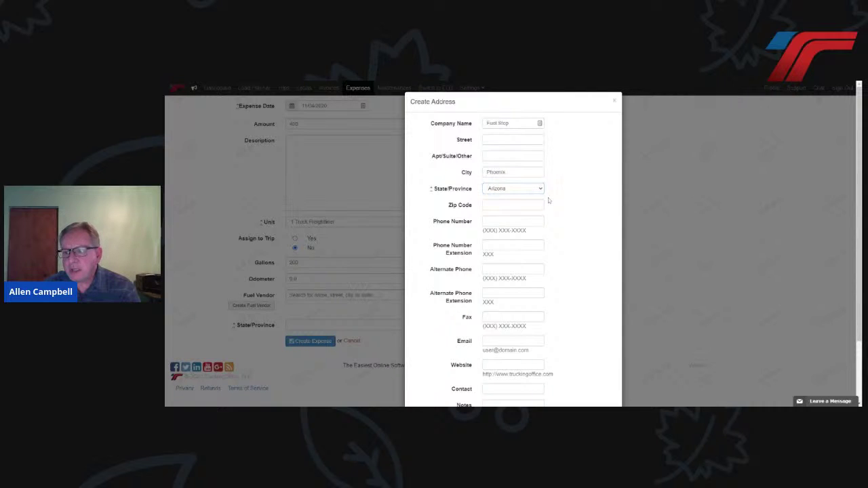
Step: Look over the vendor's remaining optional fields and save it as the expense's fuel vendor
scroll(548, 209, down, 1)
scroll(547, 207, up, 1)
scroll(513, 237, down, 1)
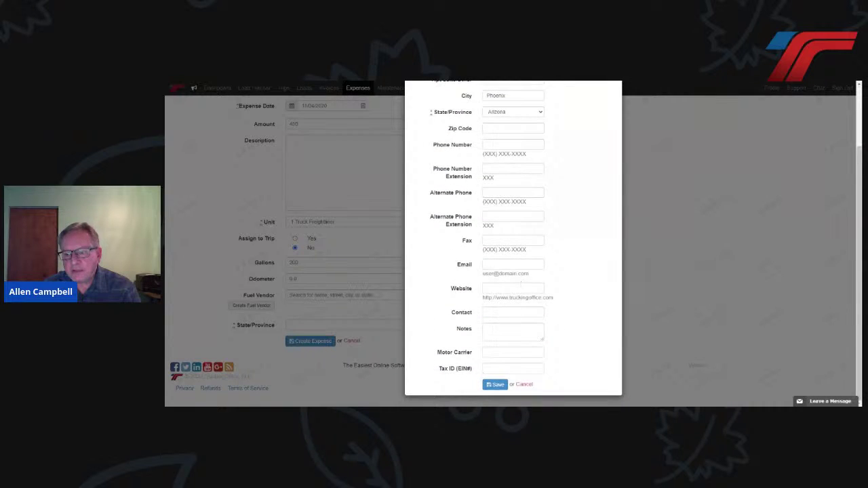
scroll(453, 241, up, 1)
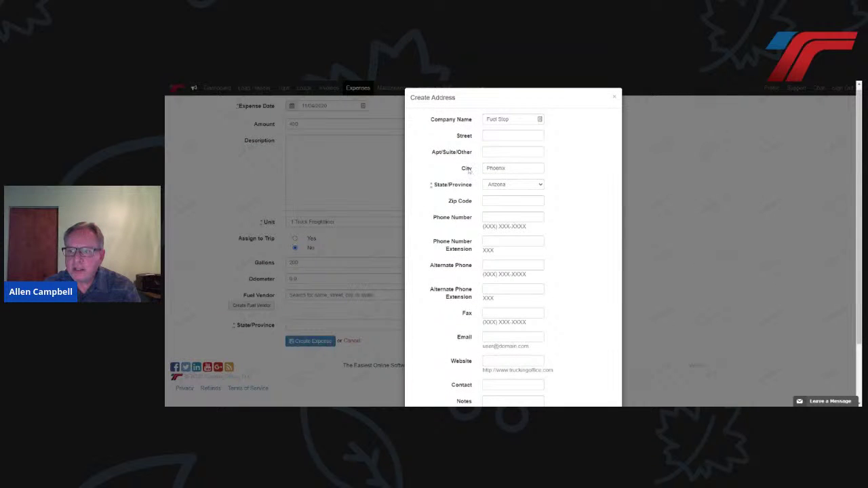
scroll(463, 228, down, 3)
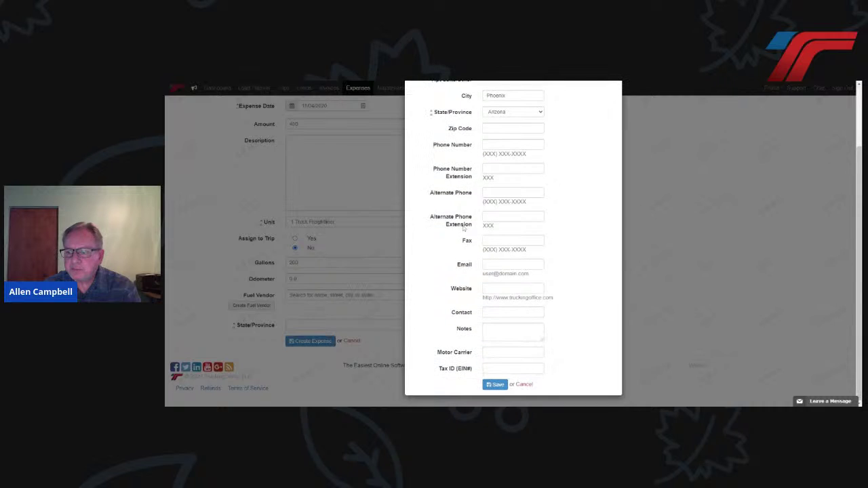
click(487, 387)
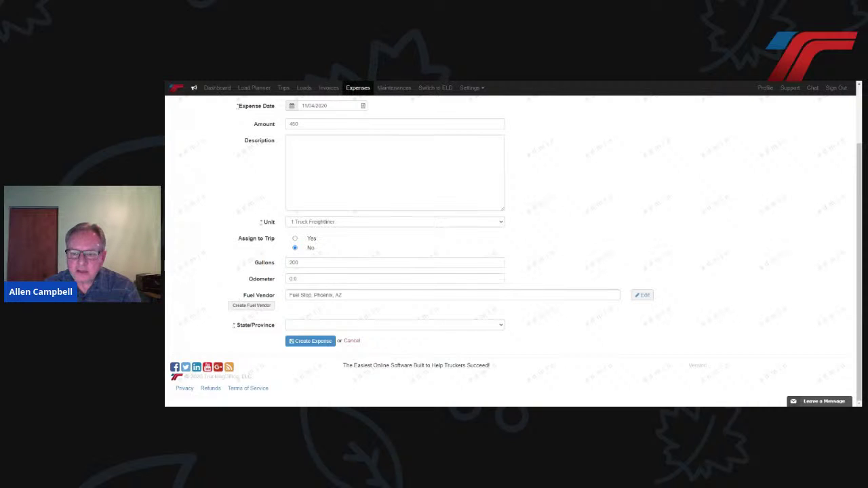
Step: Set the fuel expense's state to Arizona and create the expense
click(310, 326)
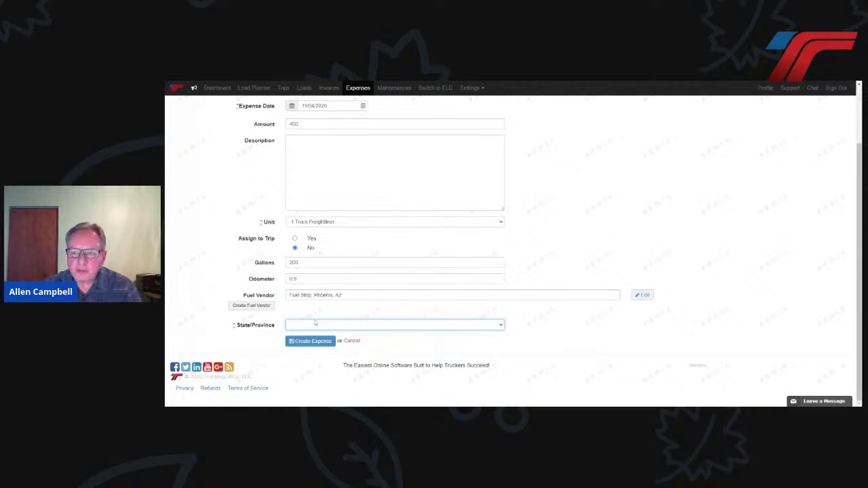
click(329, 232)
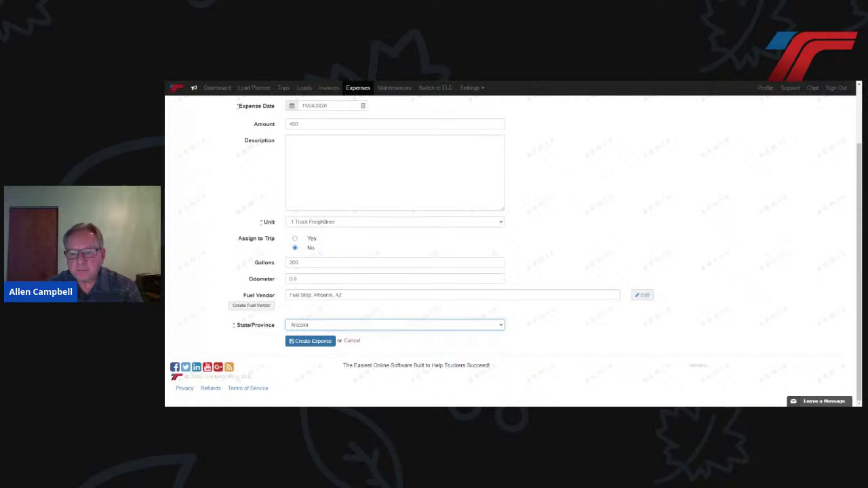
click(308, 342)
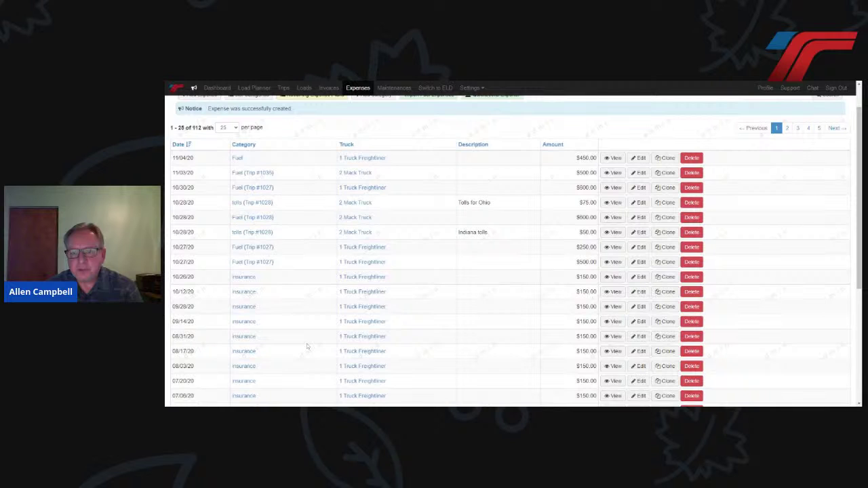
Step: Edit the new $450 fuel expense to assign it to Trip #1034 and save the update
scroll(306, 344, up, 1)
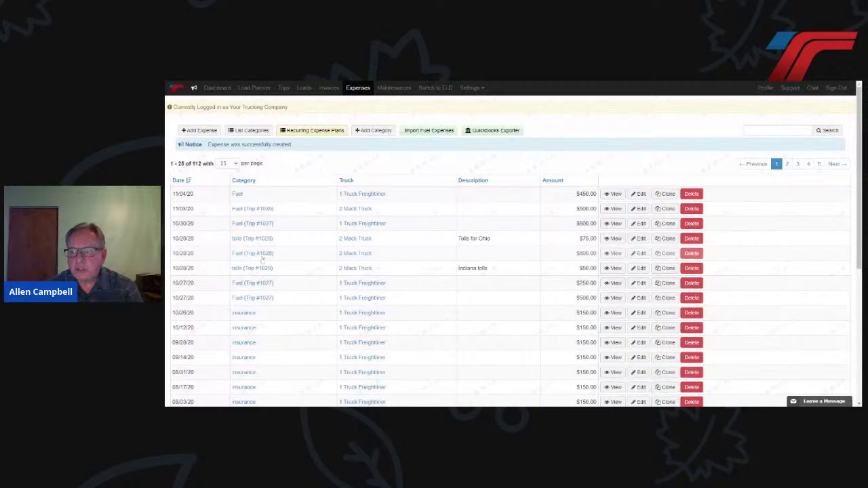
click(639, 194)
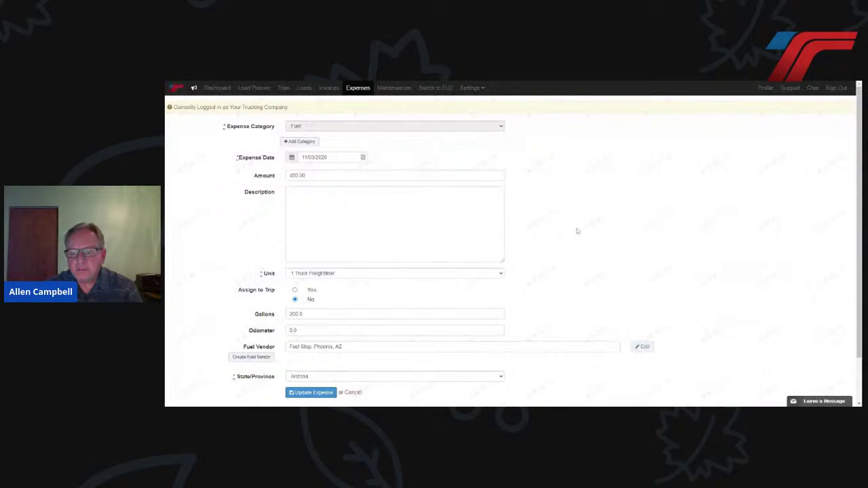
scroll(577, 232, down, 2)
scroll(577, 232, down, 2)
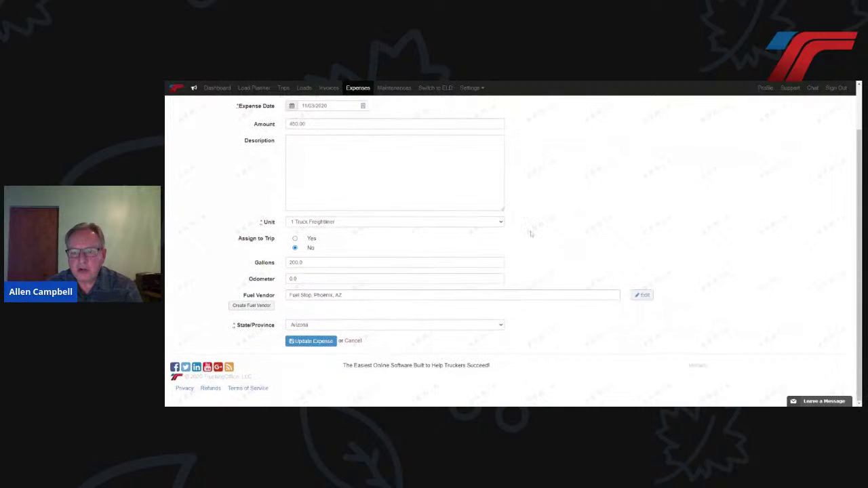
click(295, 238)
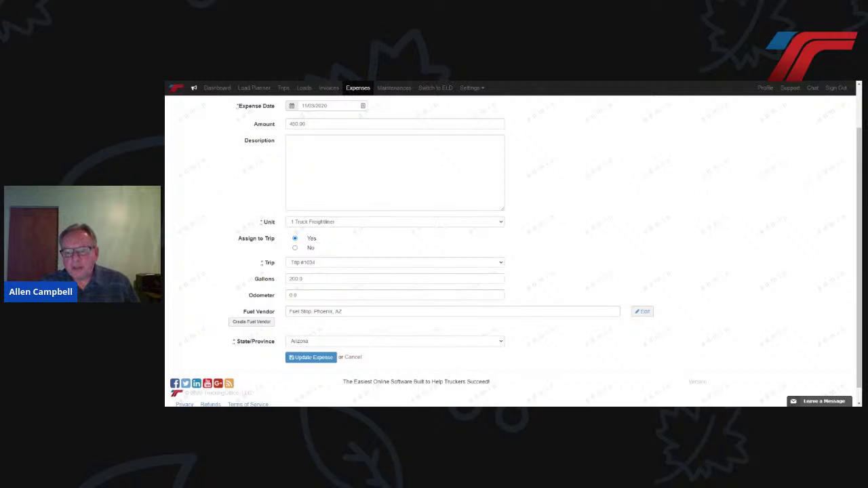
click(309, 357)
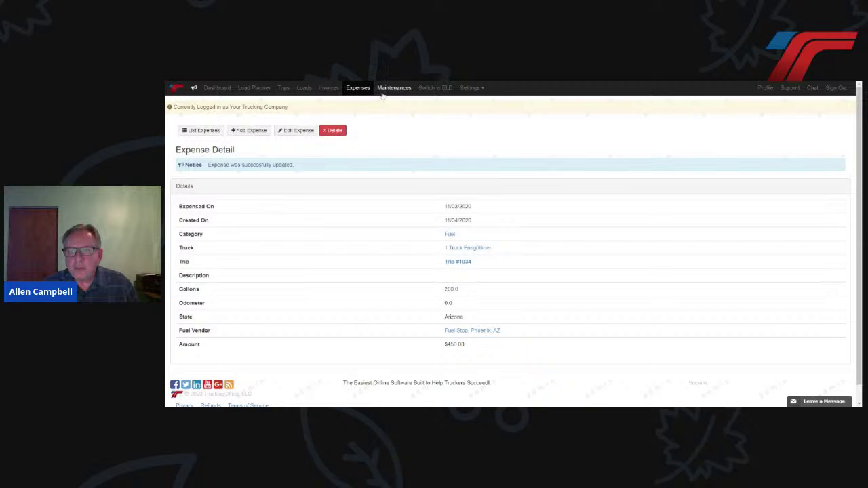
Step: Open Trip #1034 from its fuel expense in the expense list and examine the fuel entry in the trip's profit and loss
click(359, 92)
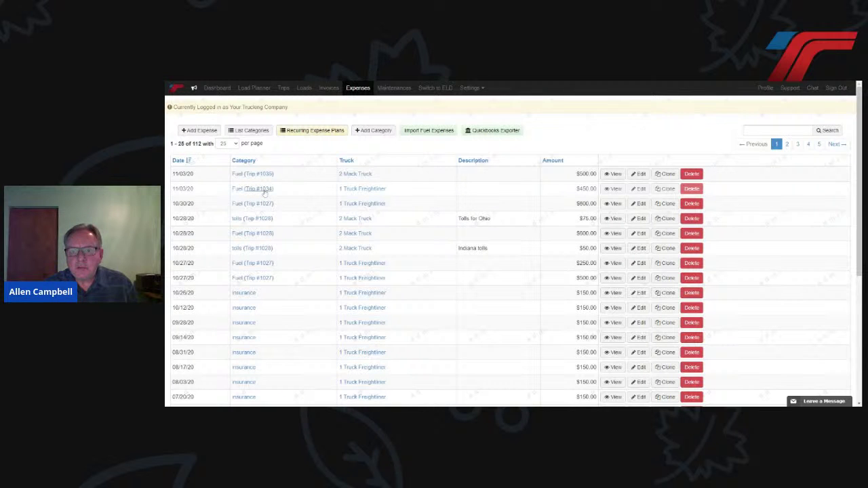
click(263, 190)
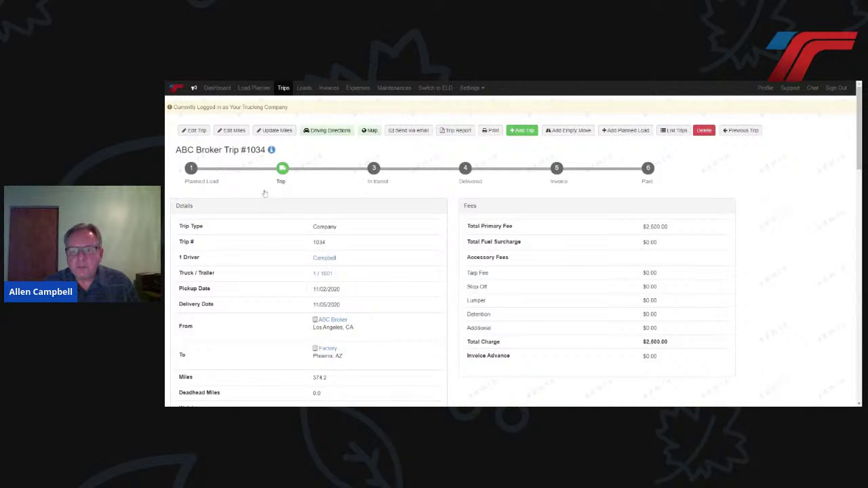
scroll(275, 239, down, 1)
scroll(274, 238, down, 3)
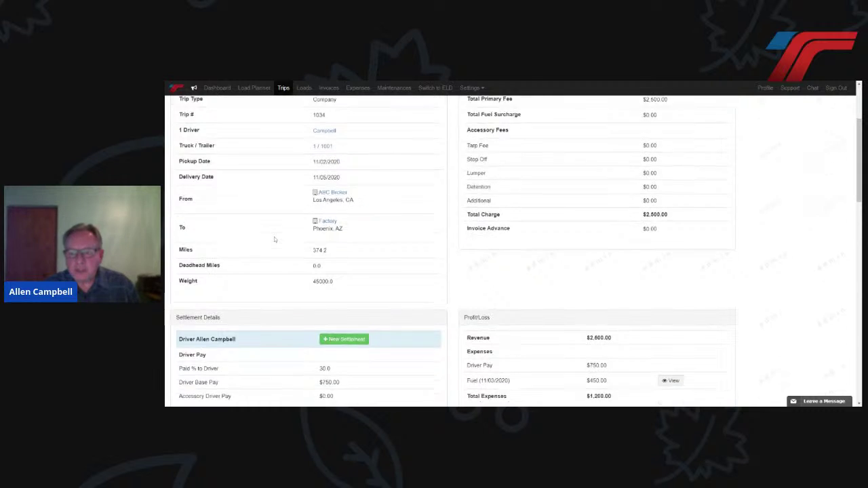
scroll(274, 239, up, 3)
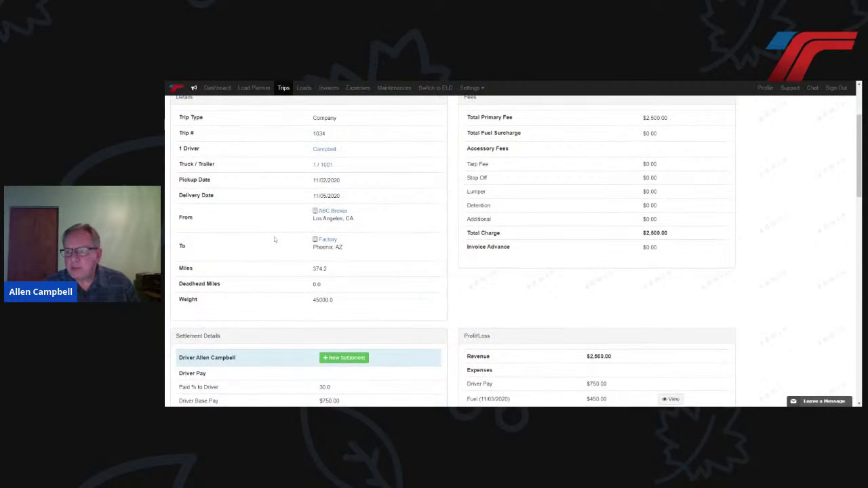
scroll(274, 239, down, 5)
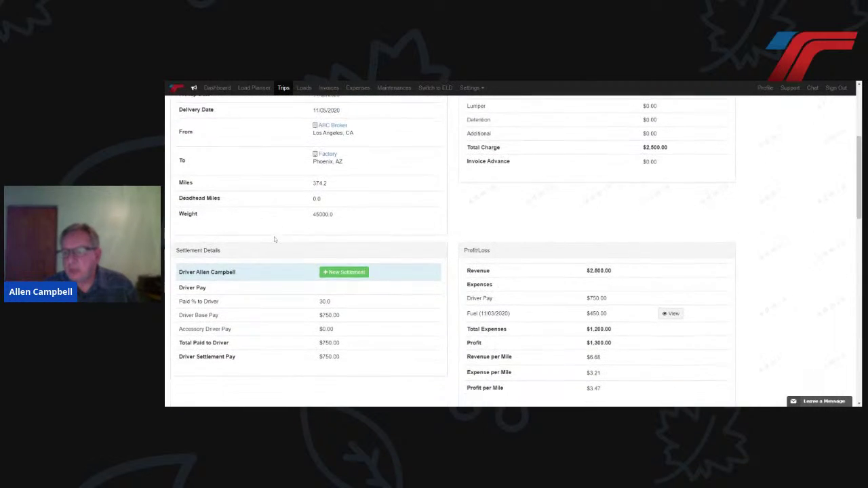
scroll(274, 239, down, 1)
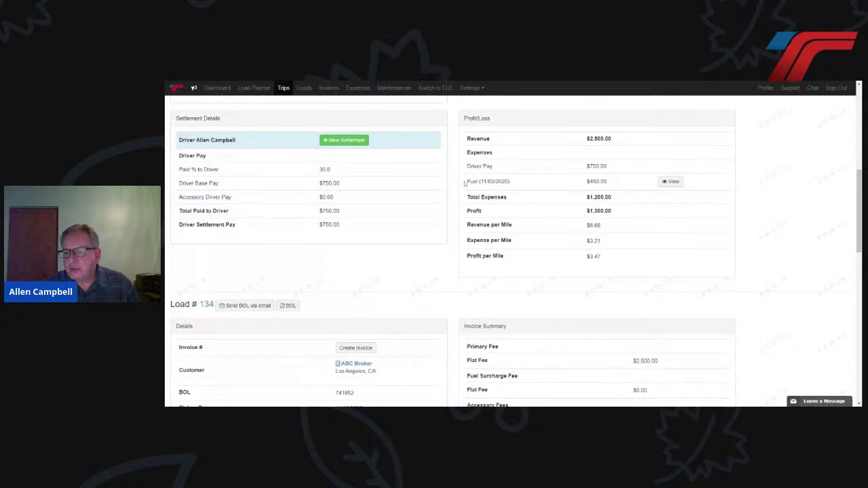
drag(467, 182, 607, 182)
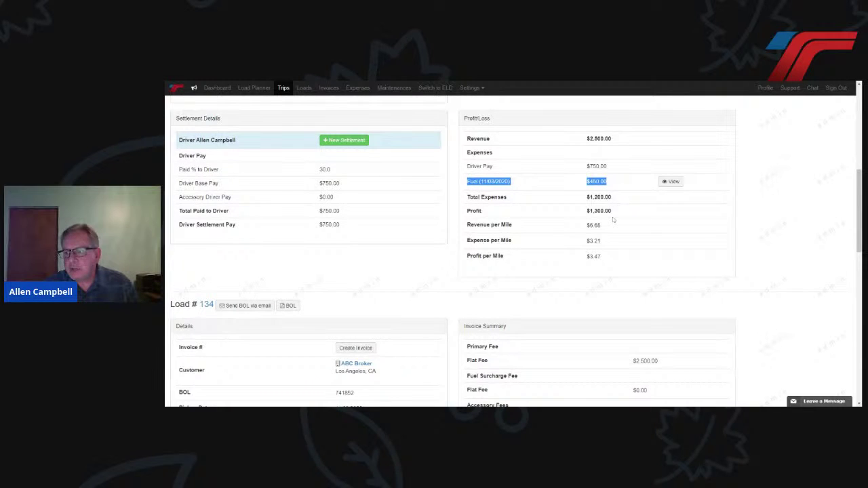
Step: Leave the trip's details, glance at the list of all trips and return to the dashboard
scroll(519, 248, up, 8)
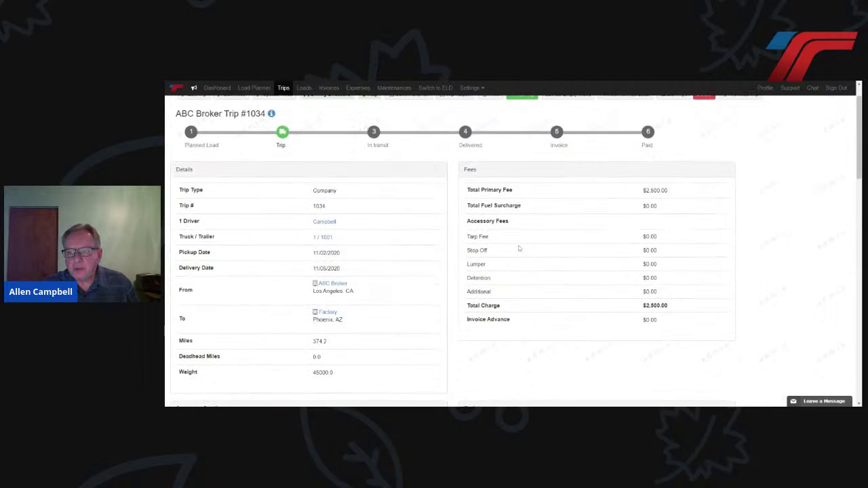
scroll(519, 248, up, 1)
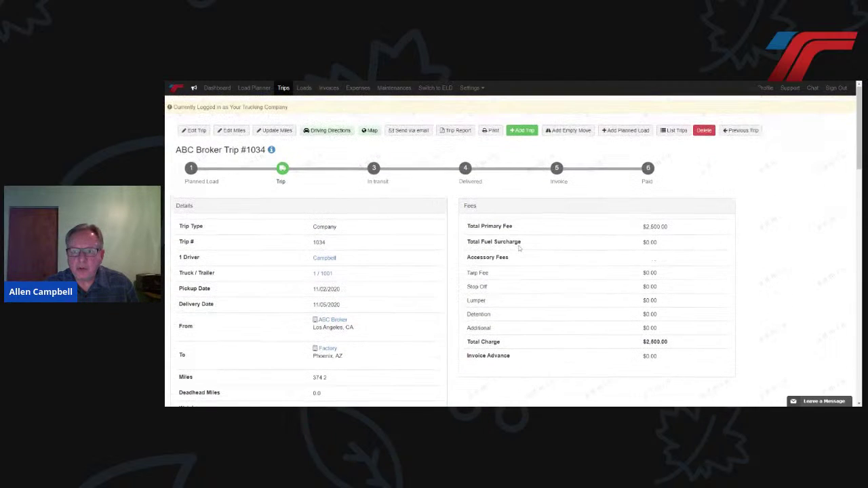
click(284, 92)
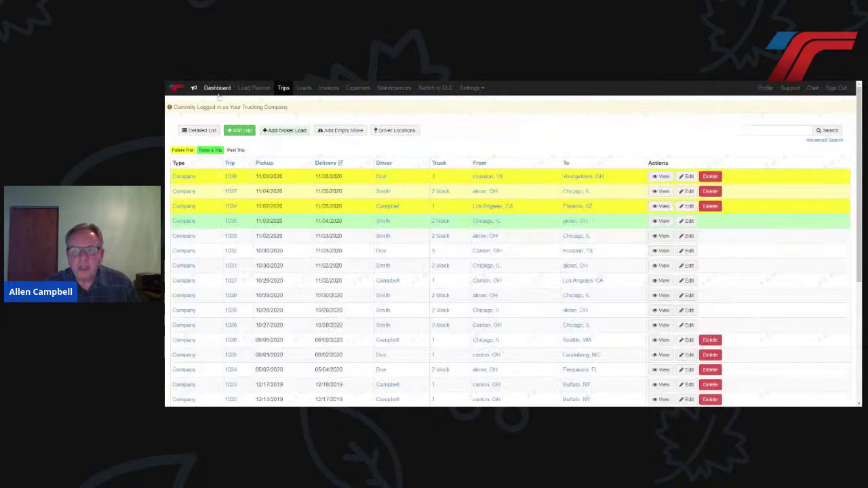
click(217, 92)
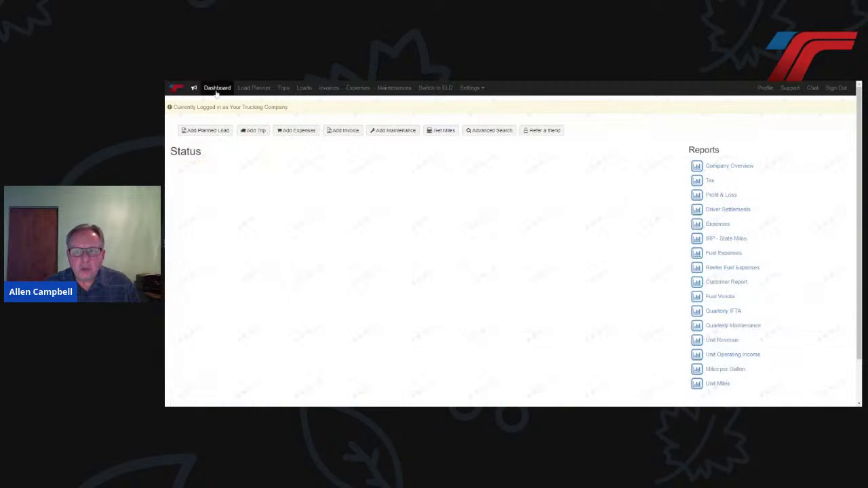